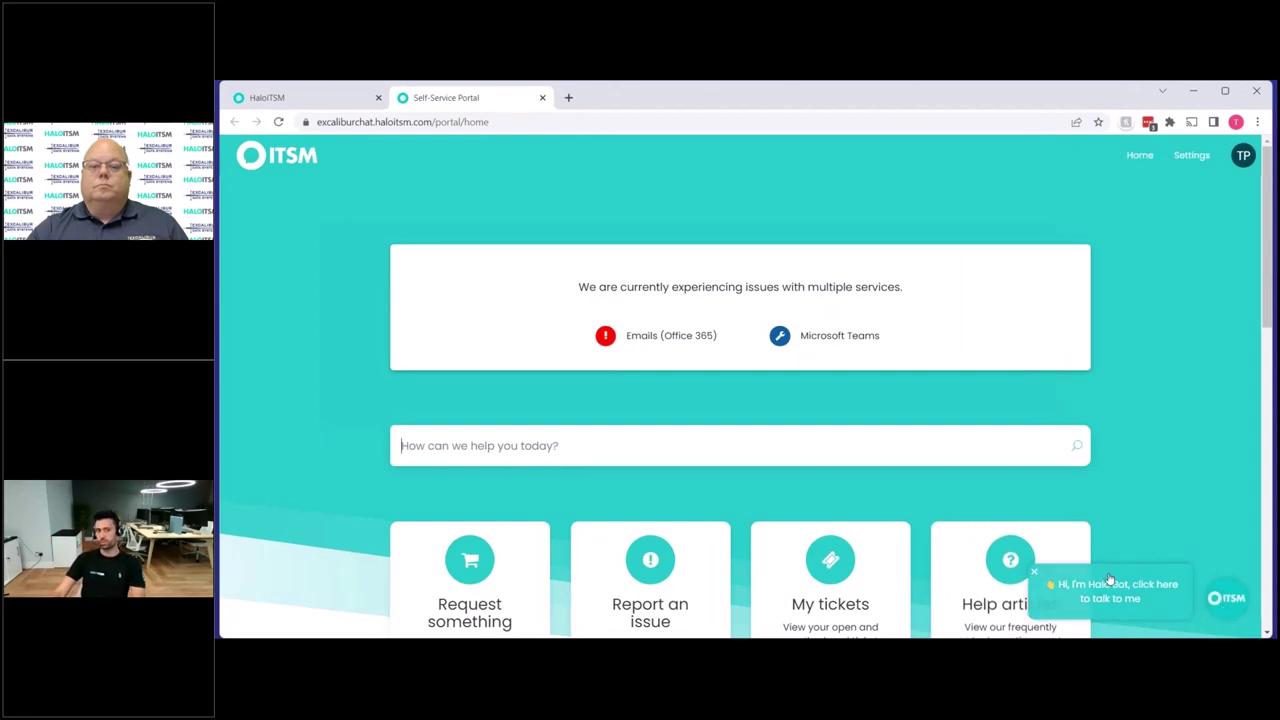
# Step: Start a chat with Halo Bot, choose "I have a question" and send "How do i fix my printer?"
pyautogui.click(1160, 585)
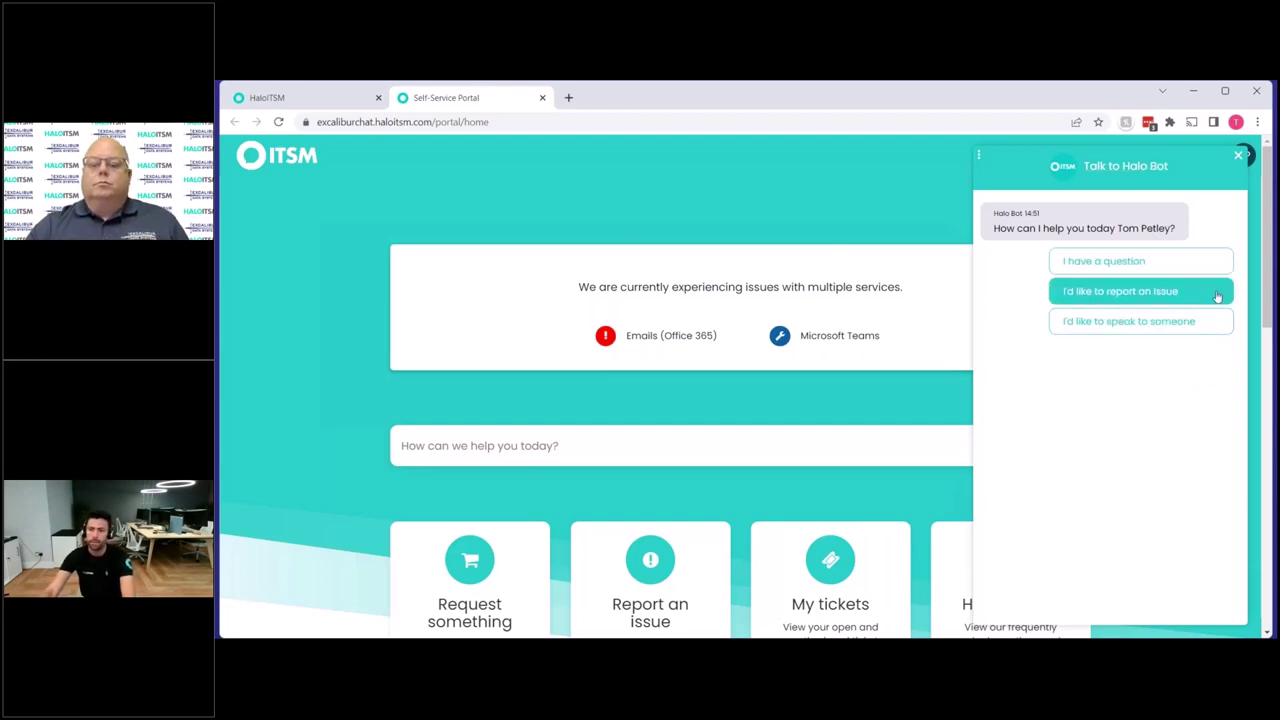
pyautogui.click(1211, 260)
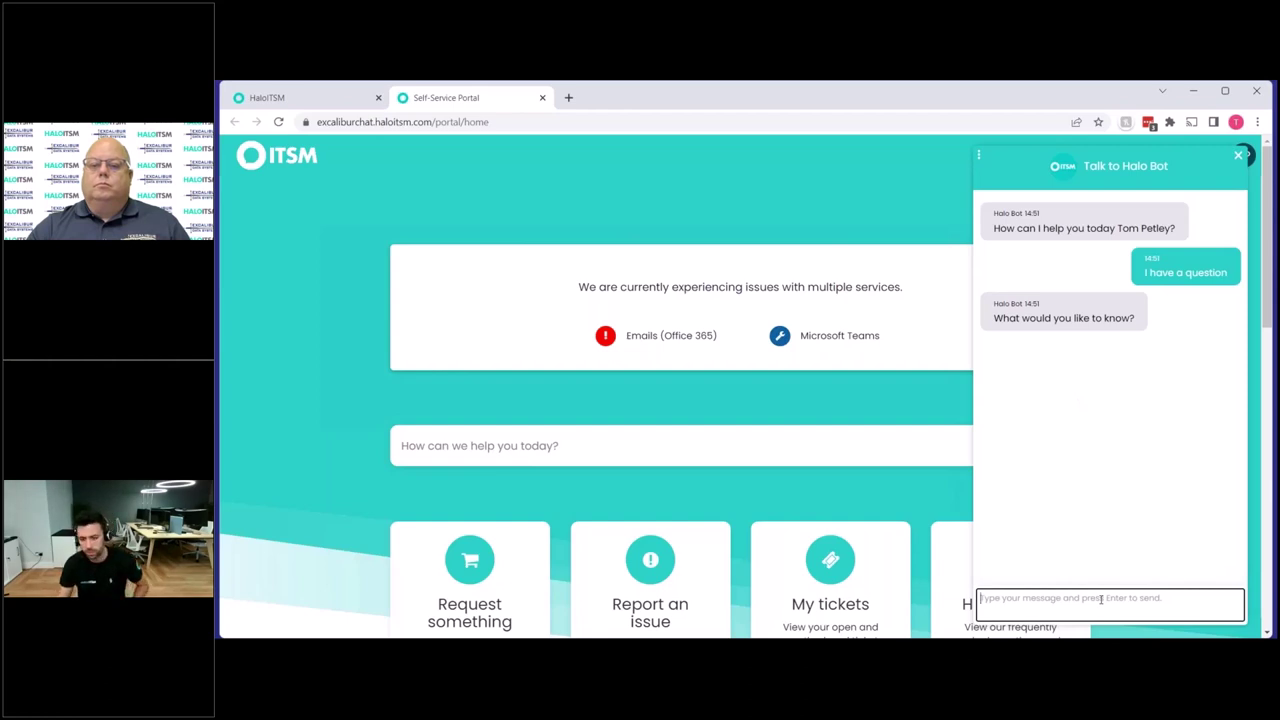
pyautogui.write('How')
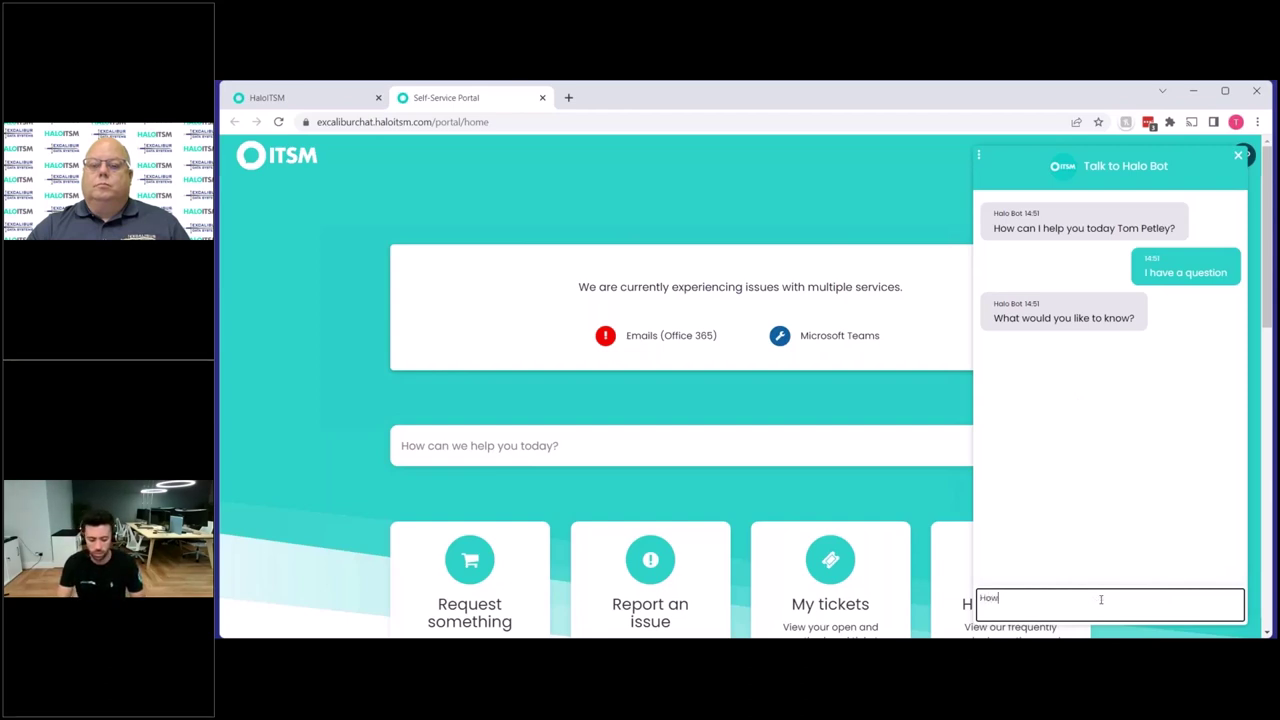
pyautogui.write(' do i fix my printer?')
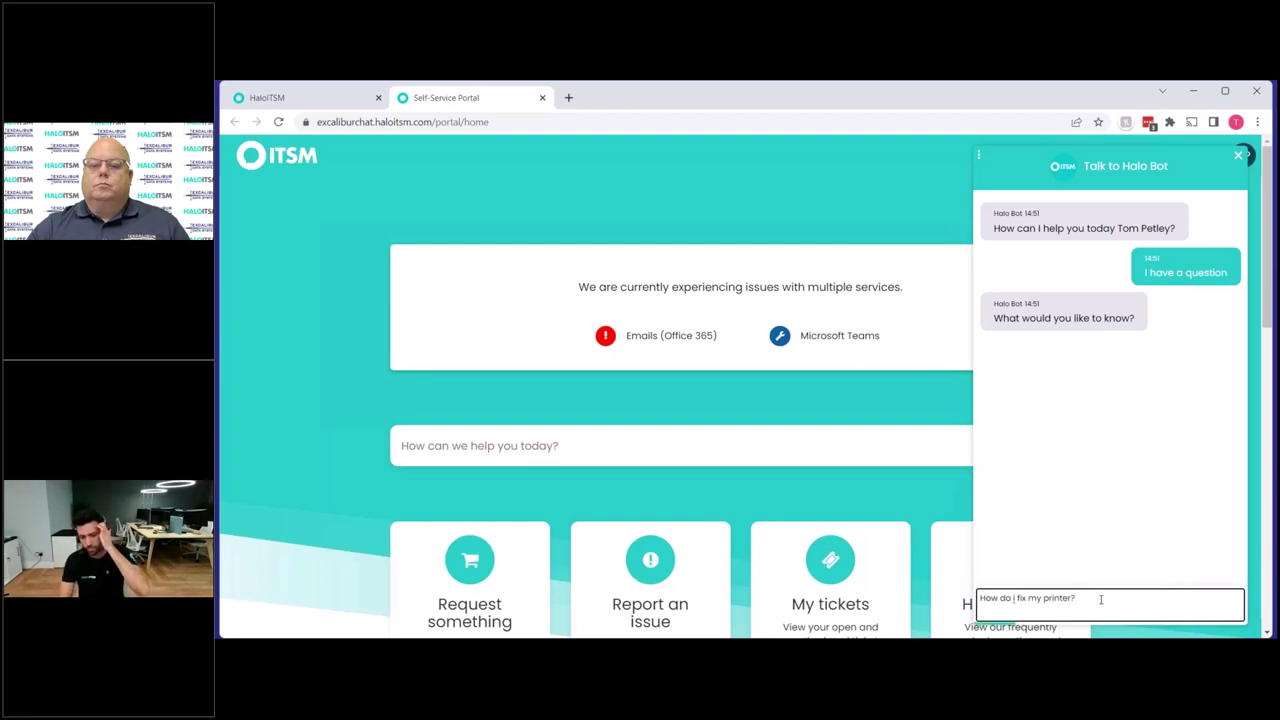
pyautogui.press('Return')
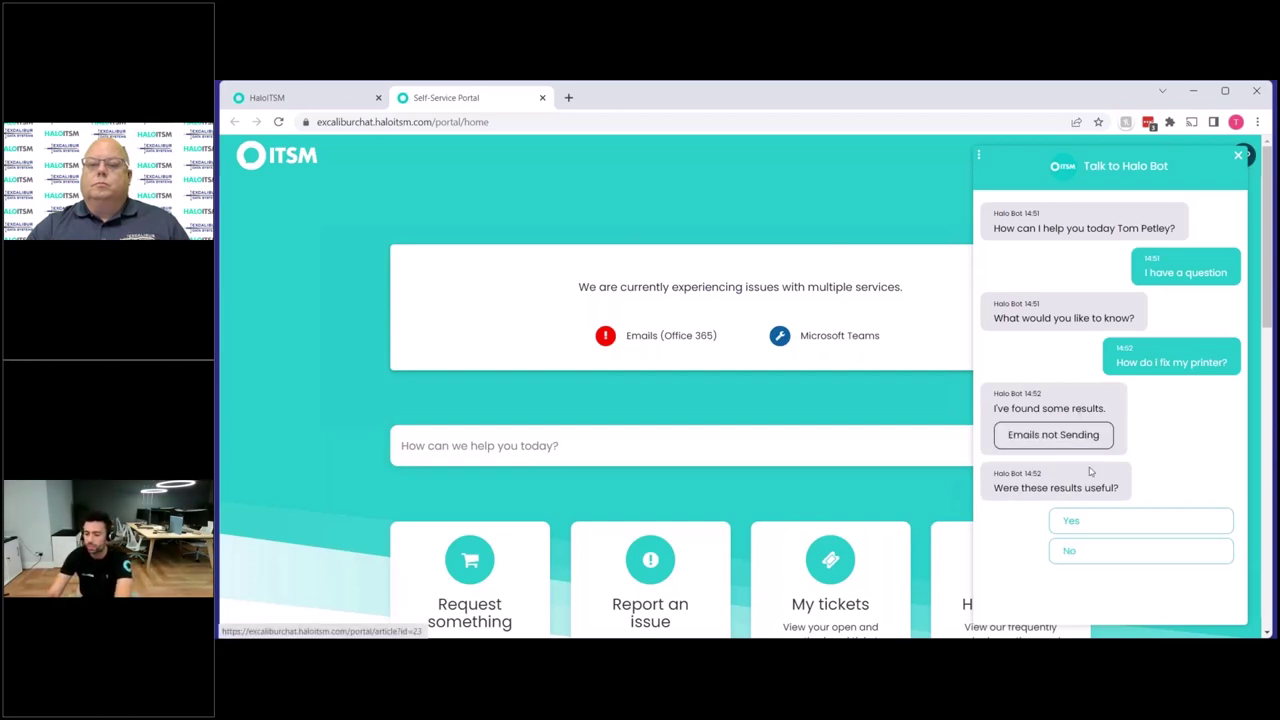
# Step: Answer No to whether the suggested article was useful and retry the question with the keyword "print"
pyautogui.click(1053, 434)
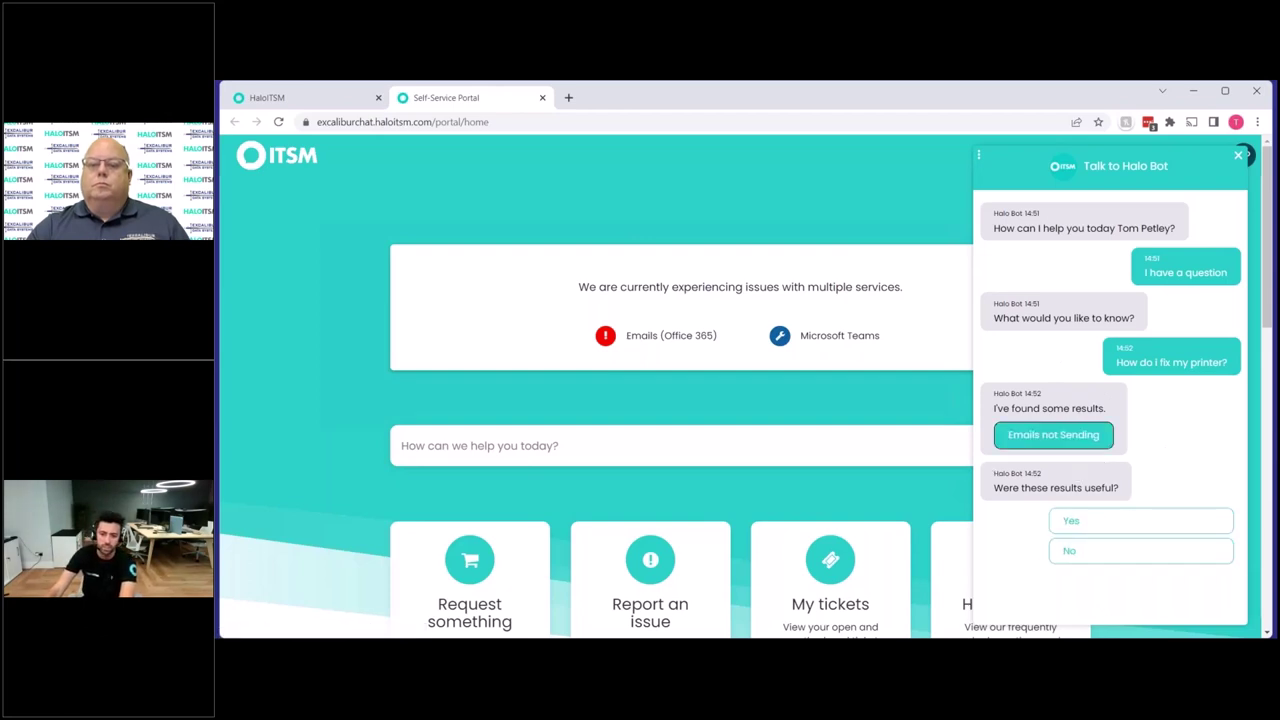
pyautogui.click(1141, 551)
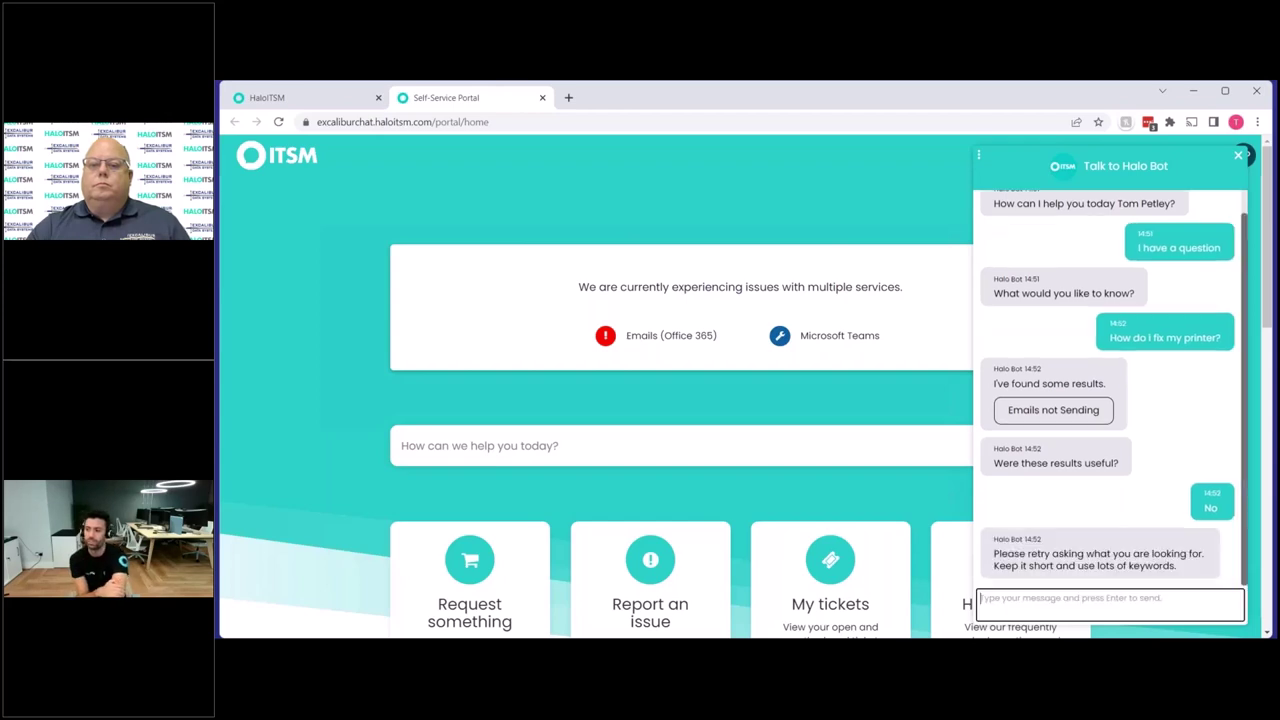
pyautogui.scroll(-2, 1183, 535)
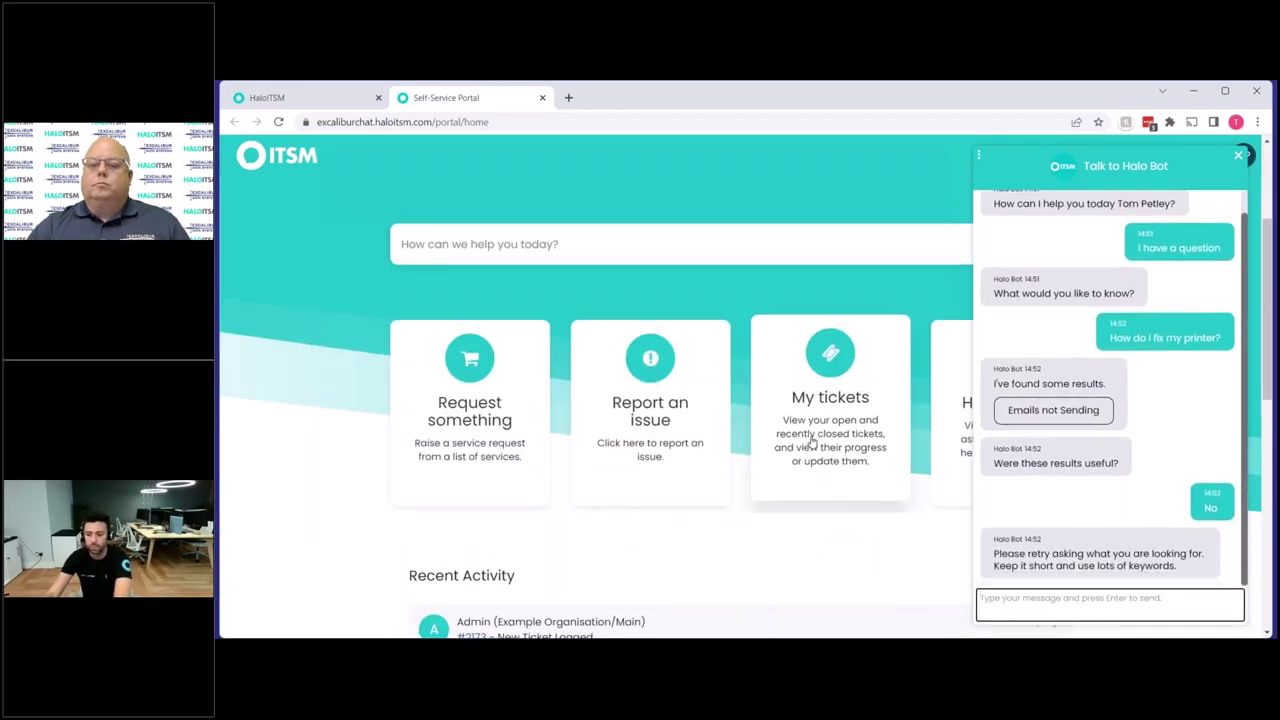
pyautogui.scroll(2, 1100, 590)
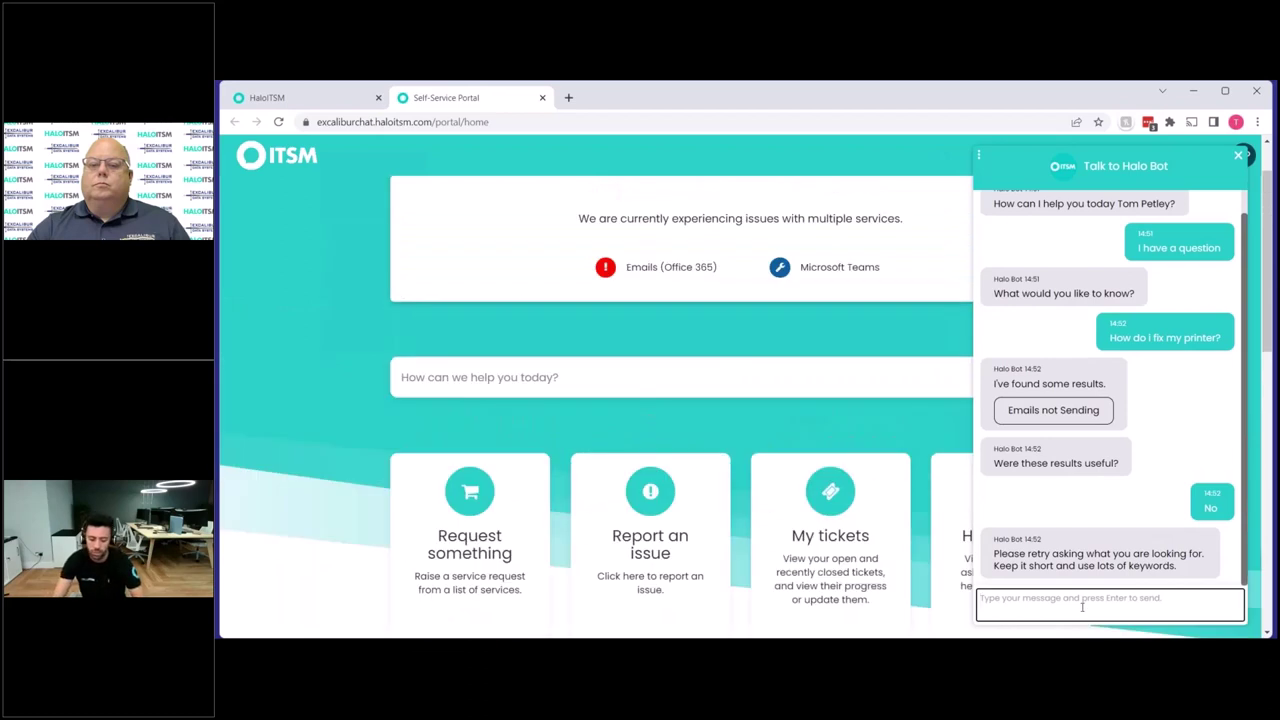
pyautogui.write('print')
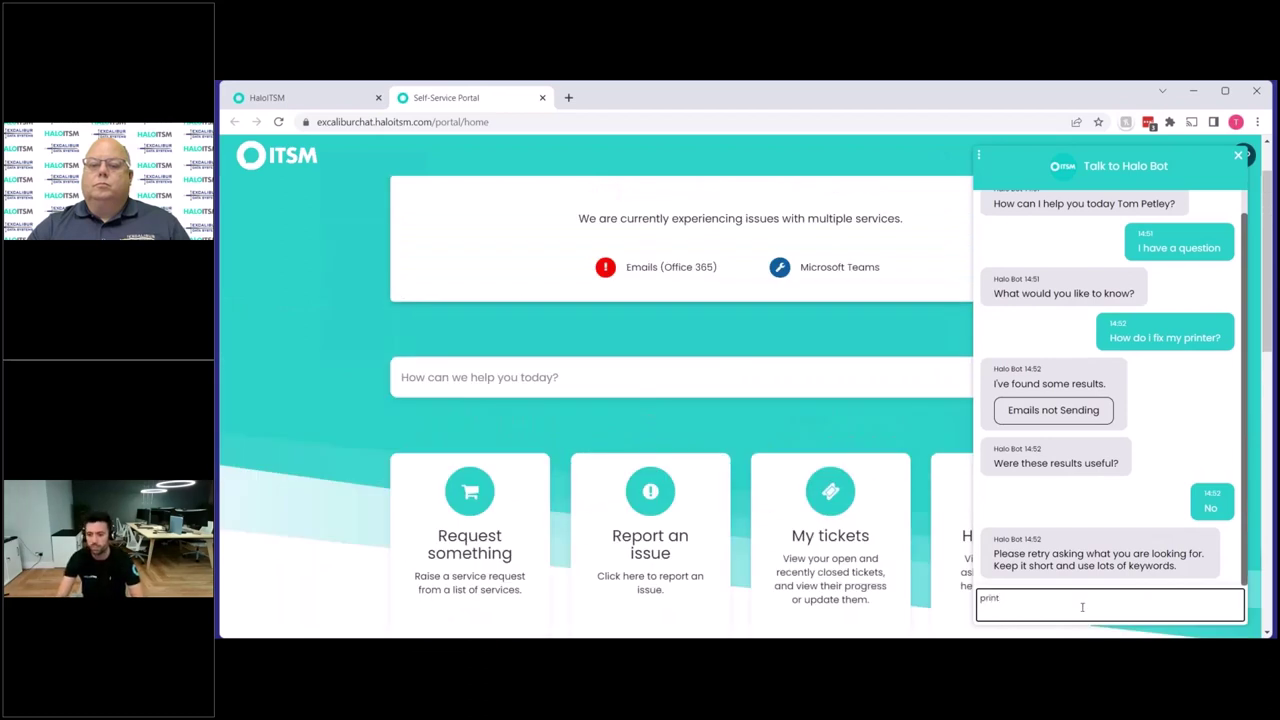
pyautogui.press('Return')
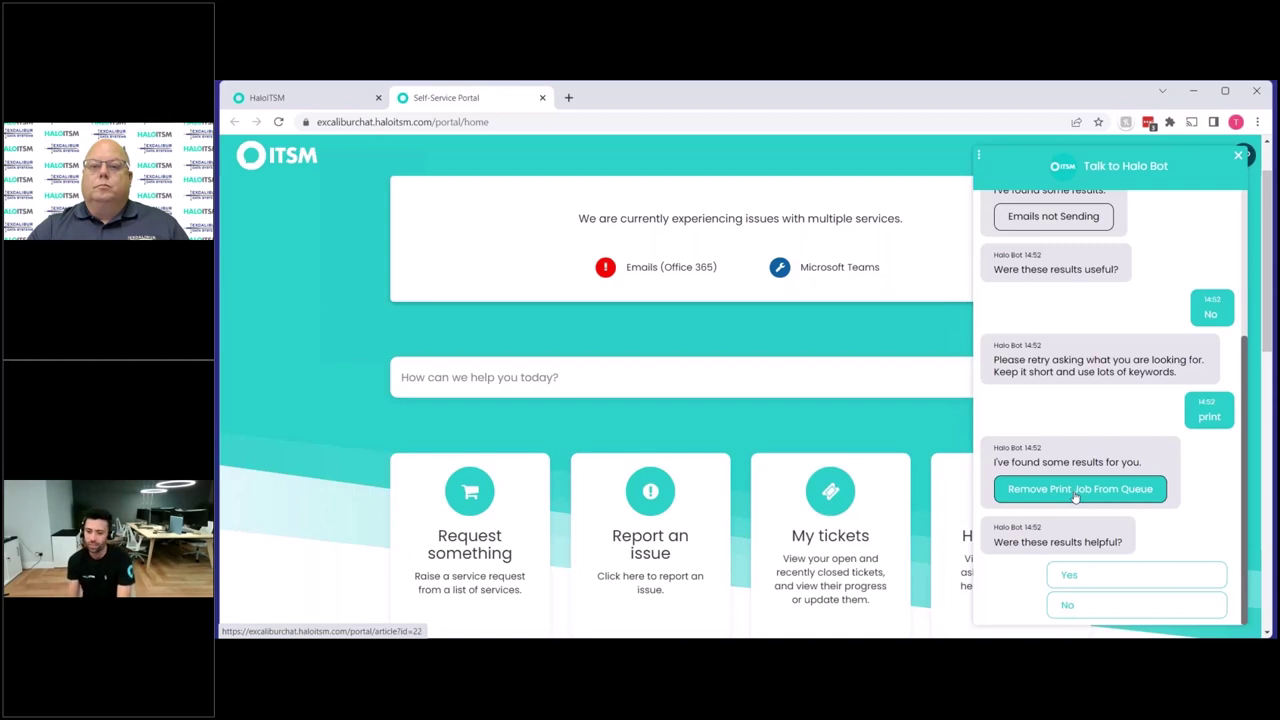
# Step: Answer Yes to the results being helpful, end the chat with "That's everything" and look back over the conversation
pyautogui.scroll(-1, 1090, 530)
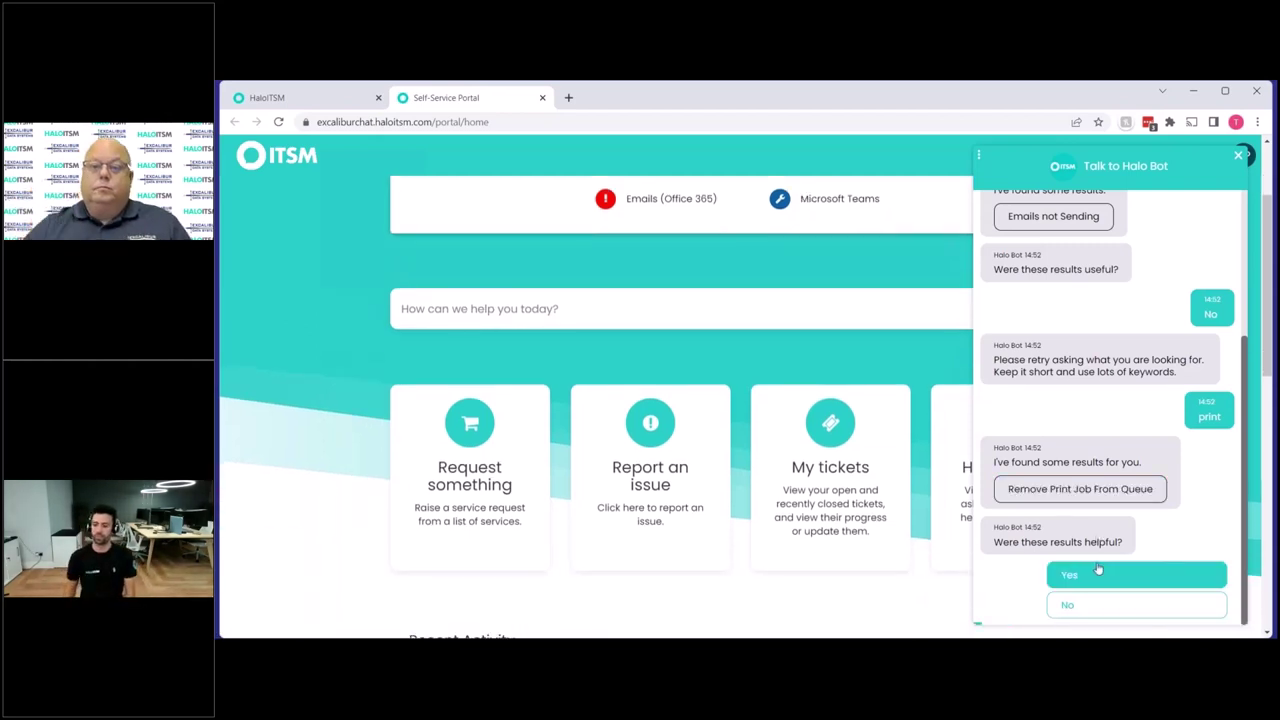
pyautogui.click(1097, 570)
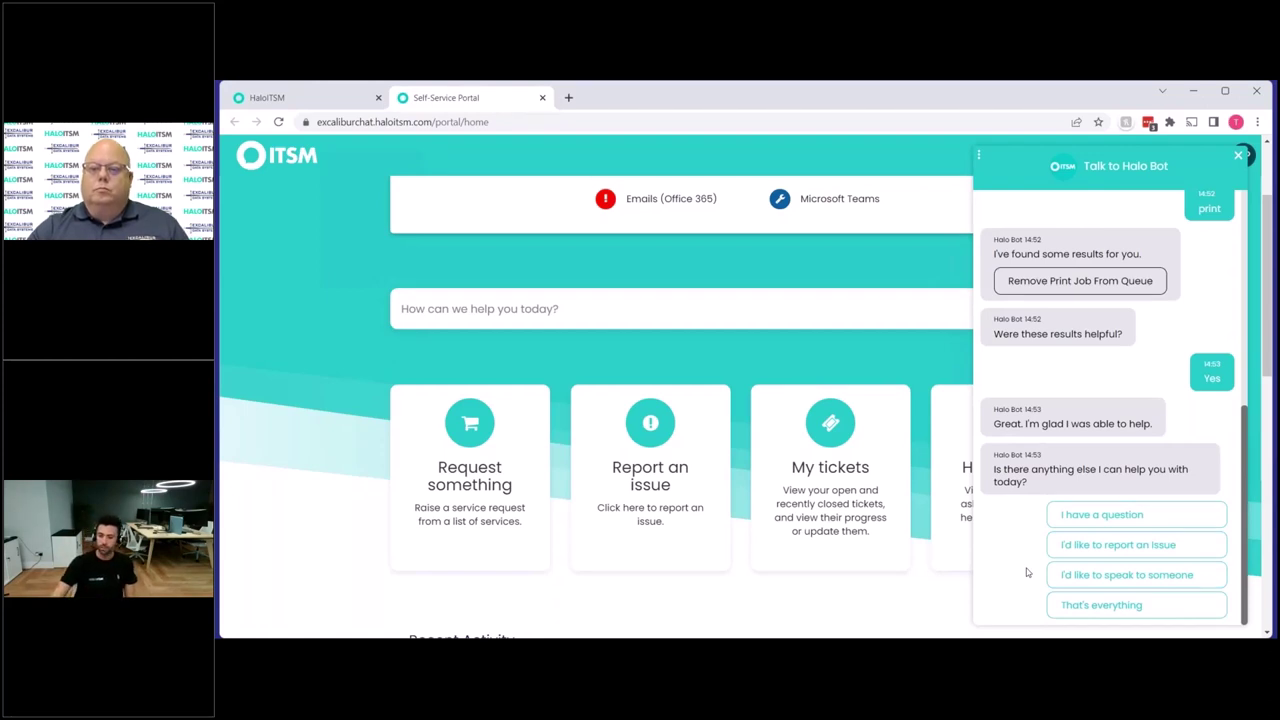
pyautogui.click(1136, 606)
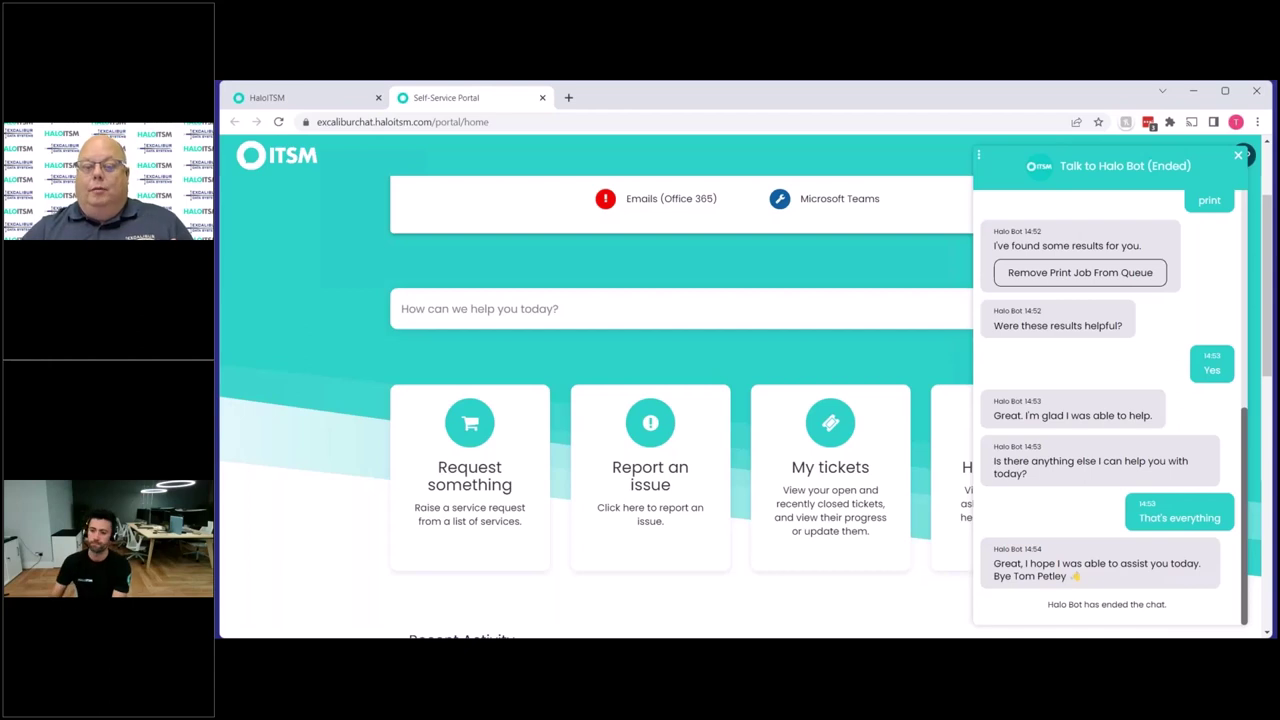
pyautogui.scroll(6, 1114, 453)
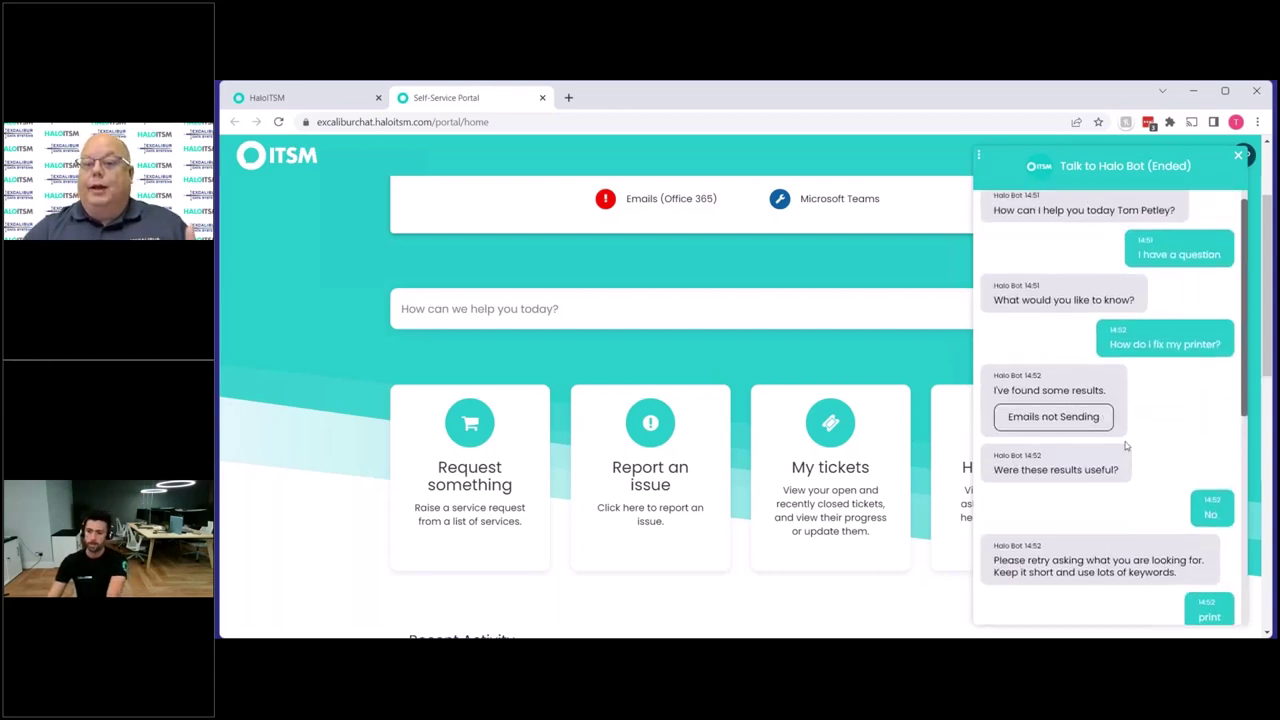
pyautogui.scroll(-6, 1114, 453)
pyautogui.scroll(-1, 924, 262)
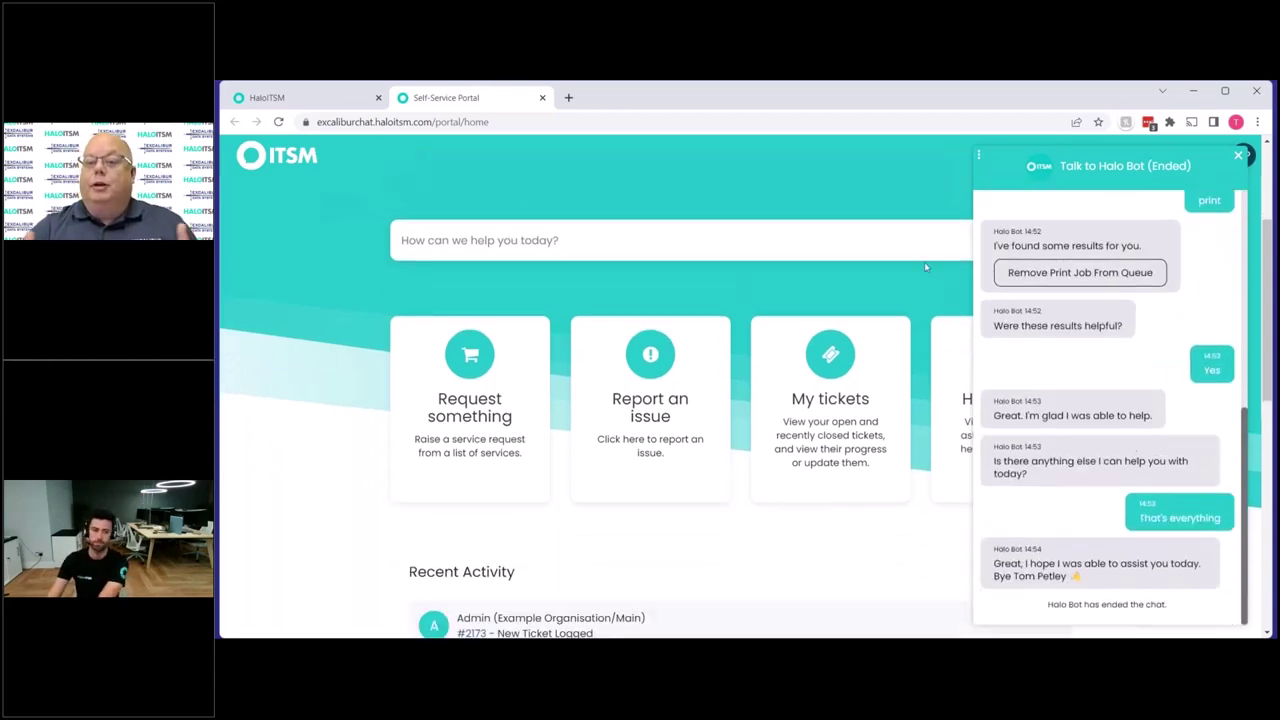
# Step: In the HaloITSM agent application, go to the Chat configuration and open the Self-Service Portal chat profile
pyautogui.click(341, 97)
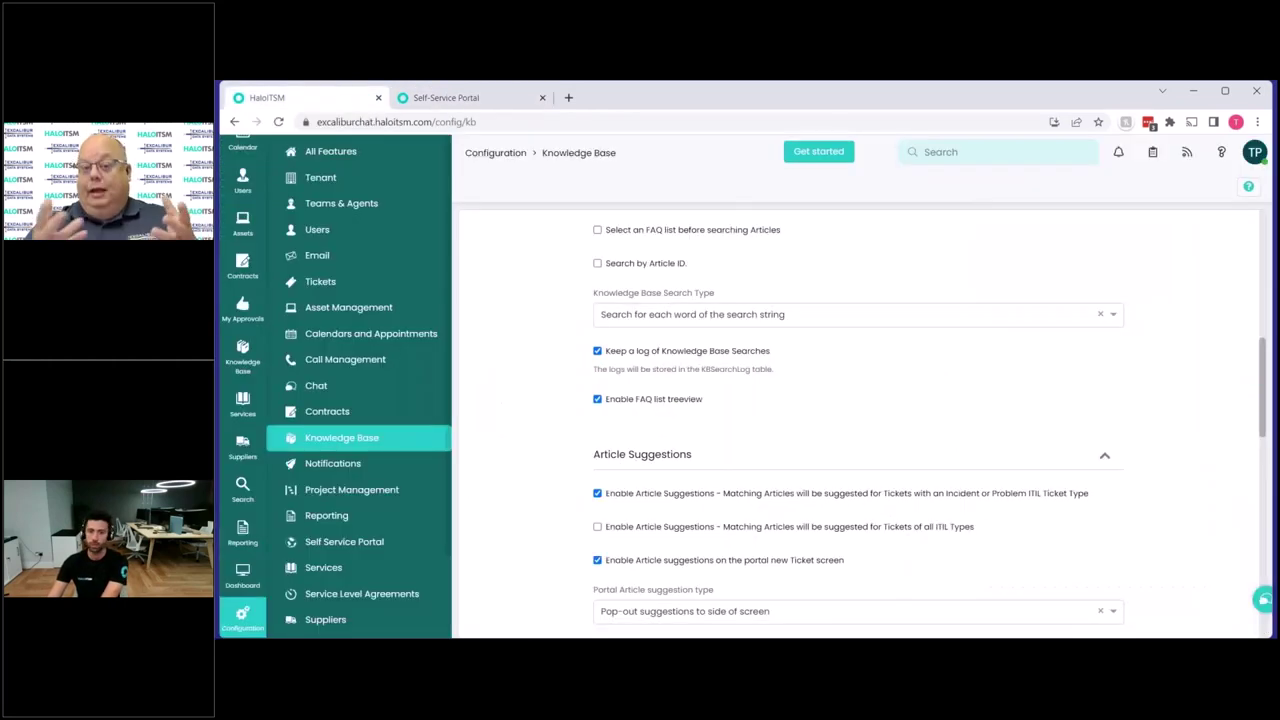
pyautogui.click(497, 154)
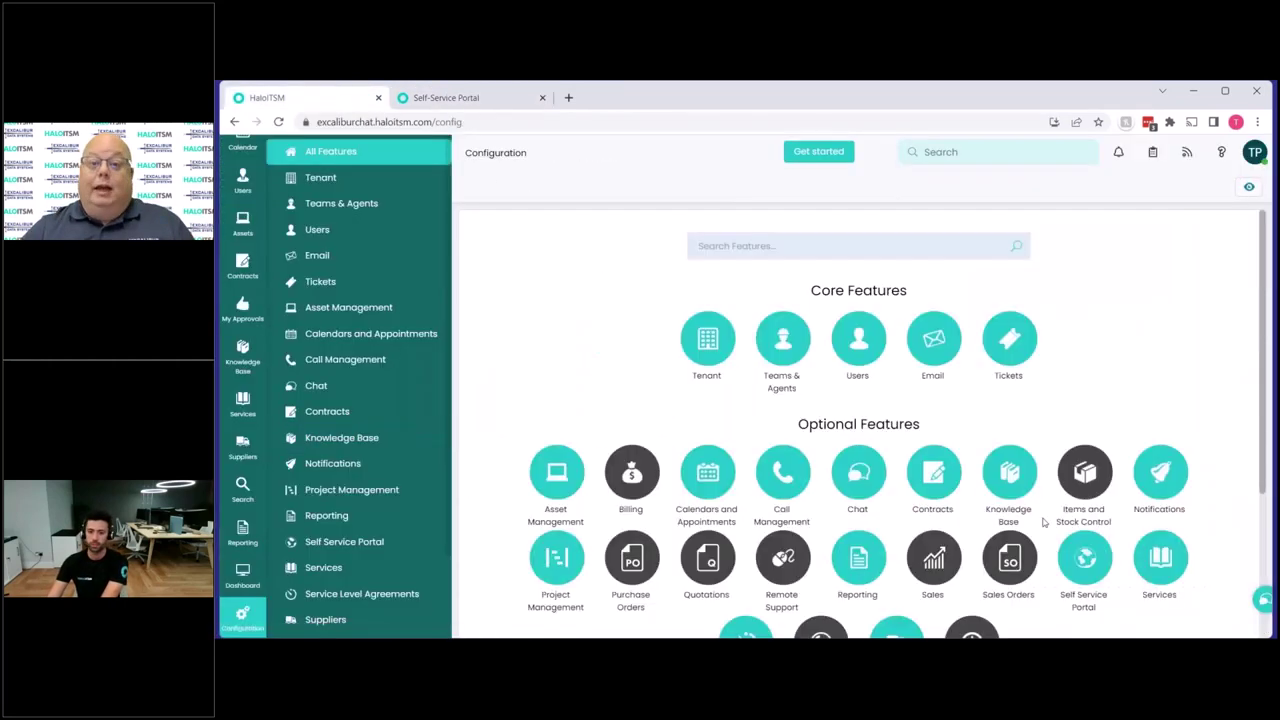
pyautogui.click(858, 470)
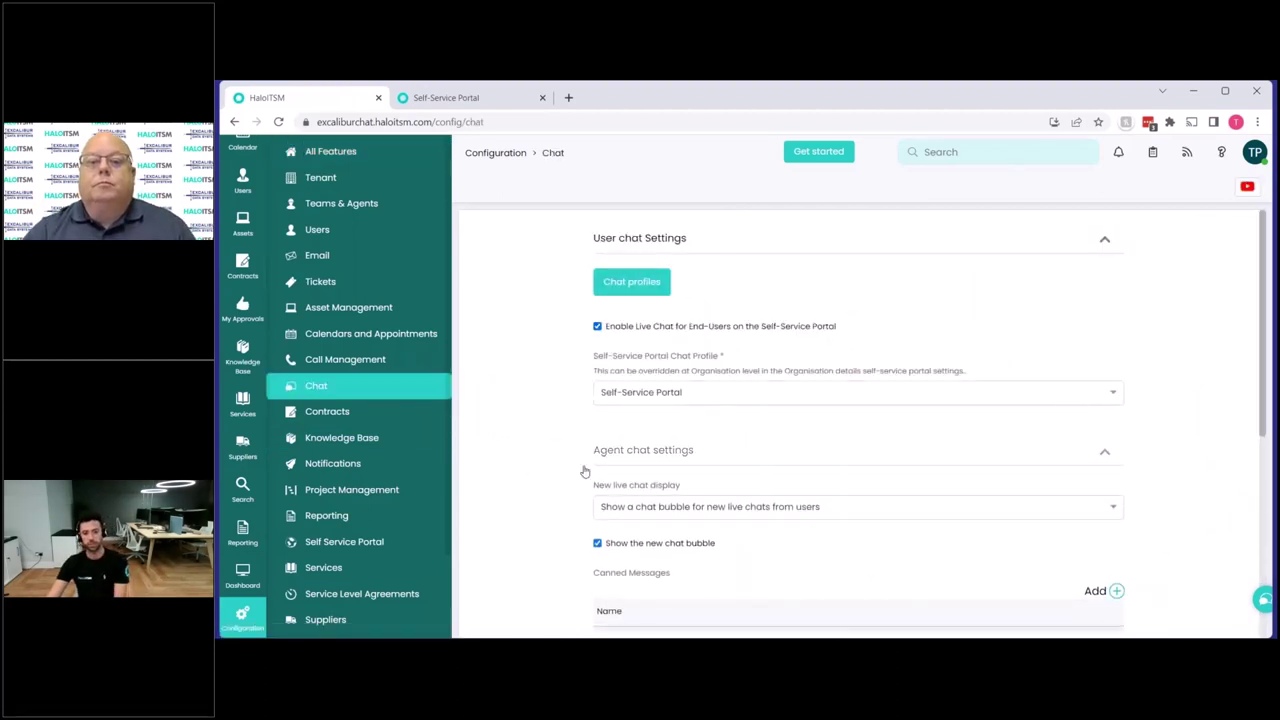
pyautogui.scroll(-4, 684, 486)
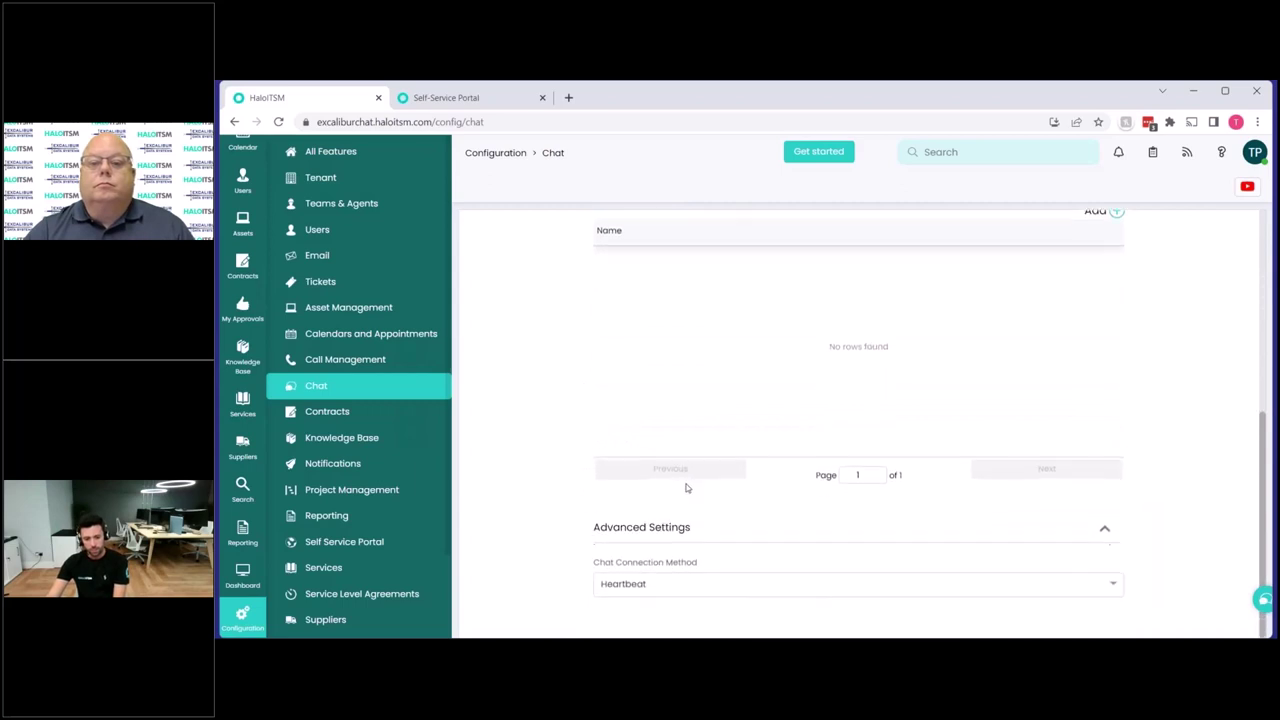
pyautogui.scroll(3, 686, 488)
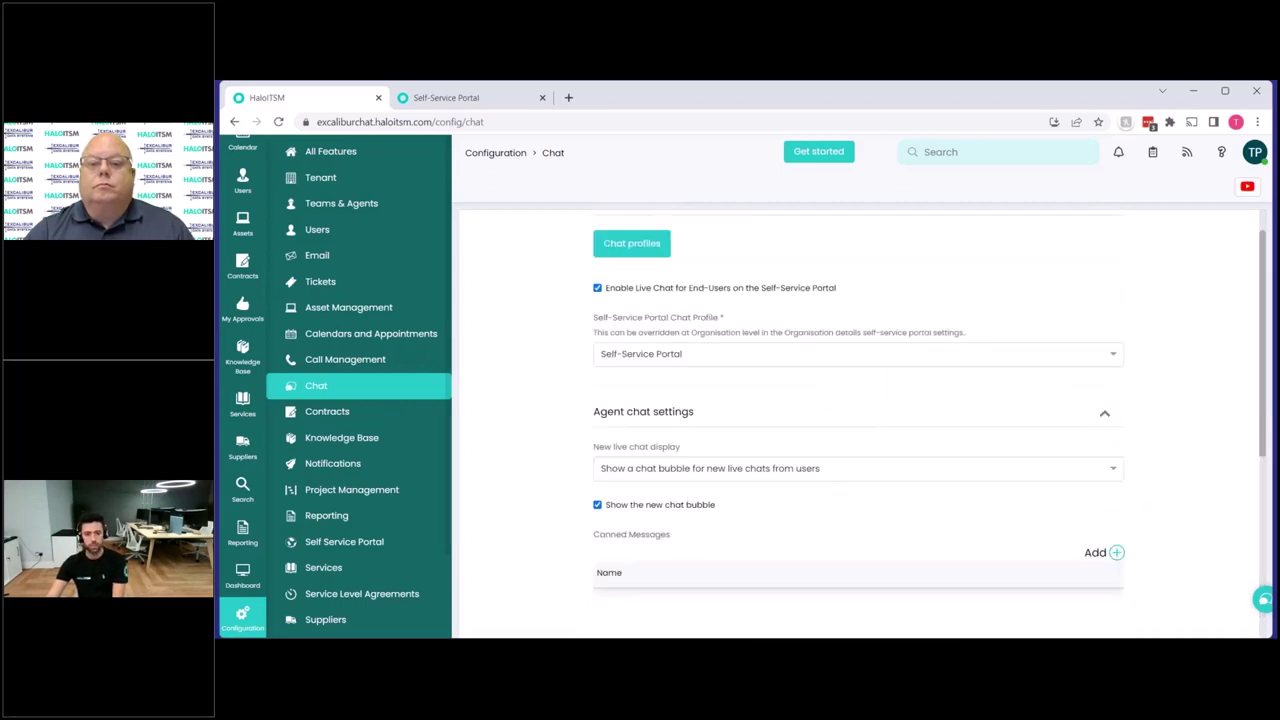
pyautogui.click(645, 248)
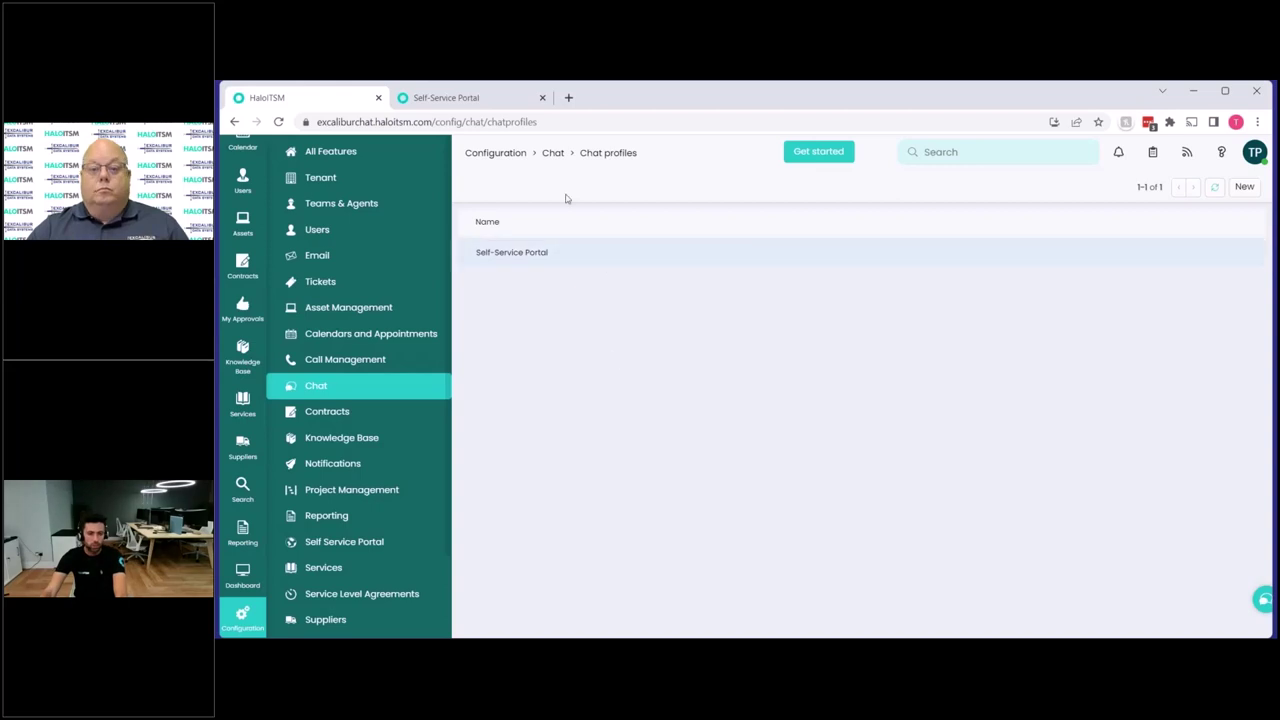
pyautogui.click(570, 251)
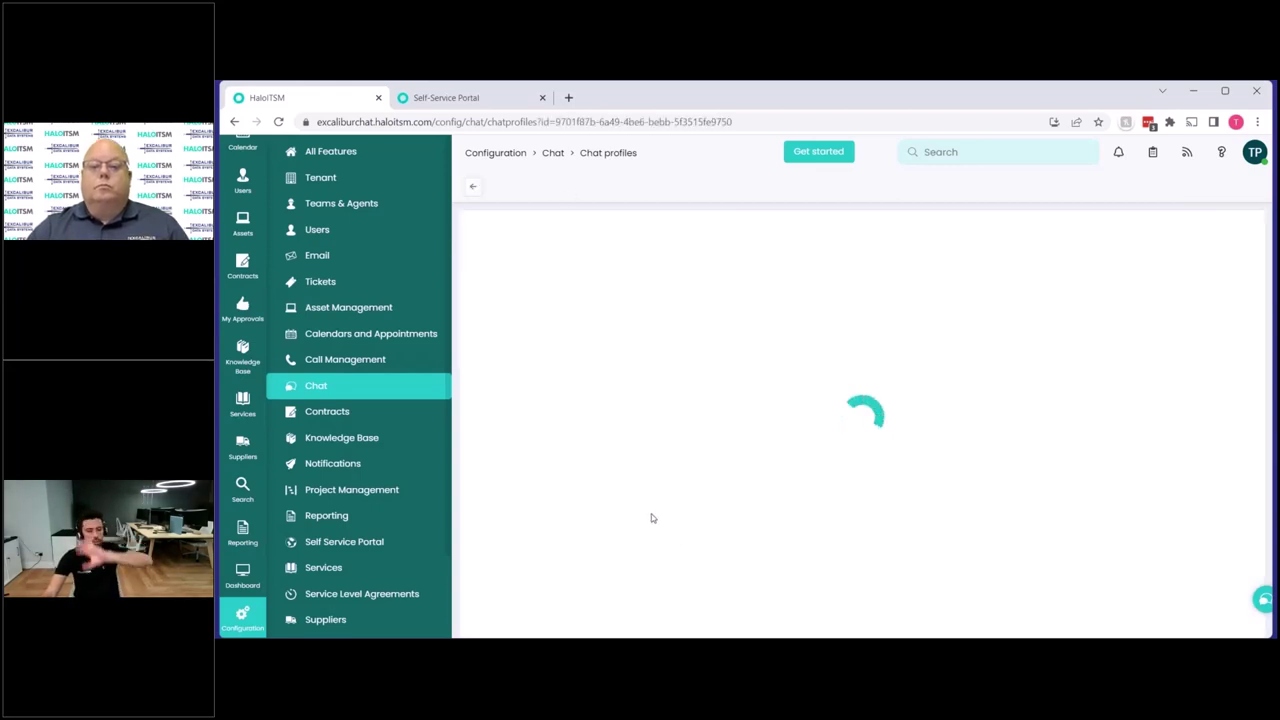
# Step: Put the chat profile into edit mode and choose "Only log a ticket if configured in the bot flow" for ticket creation
pyautogui.scroll(-2, 523, 460)
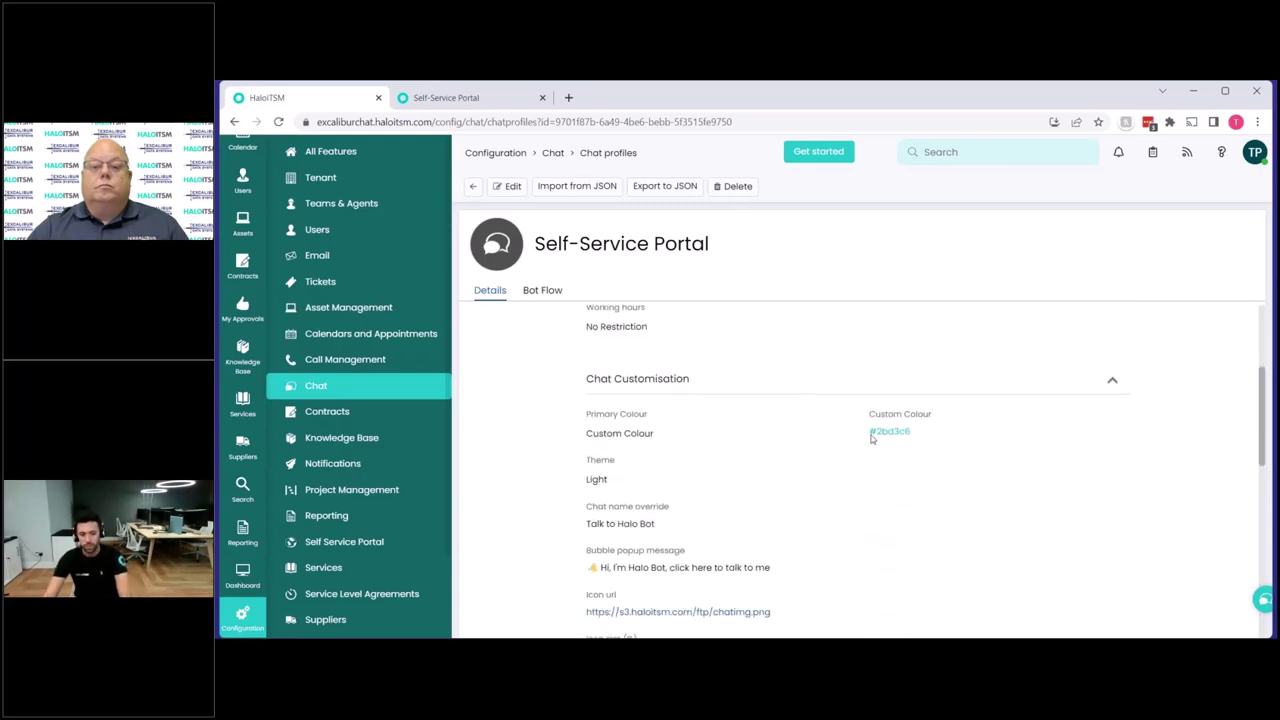
pyautogui.scroll(-2, 757, 477)
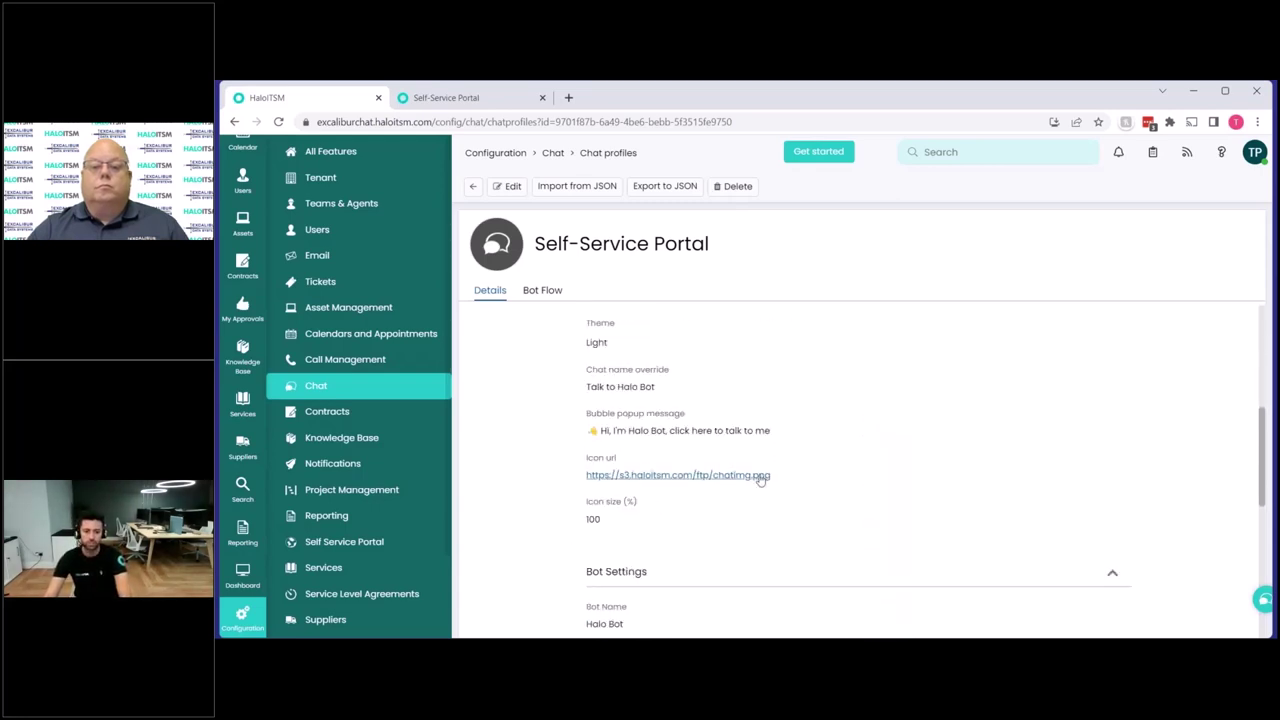
pyautogui.scroll(-2, 690, 522)
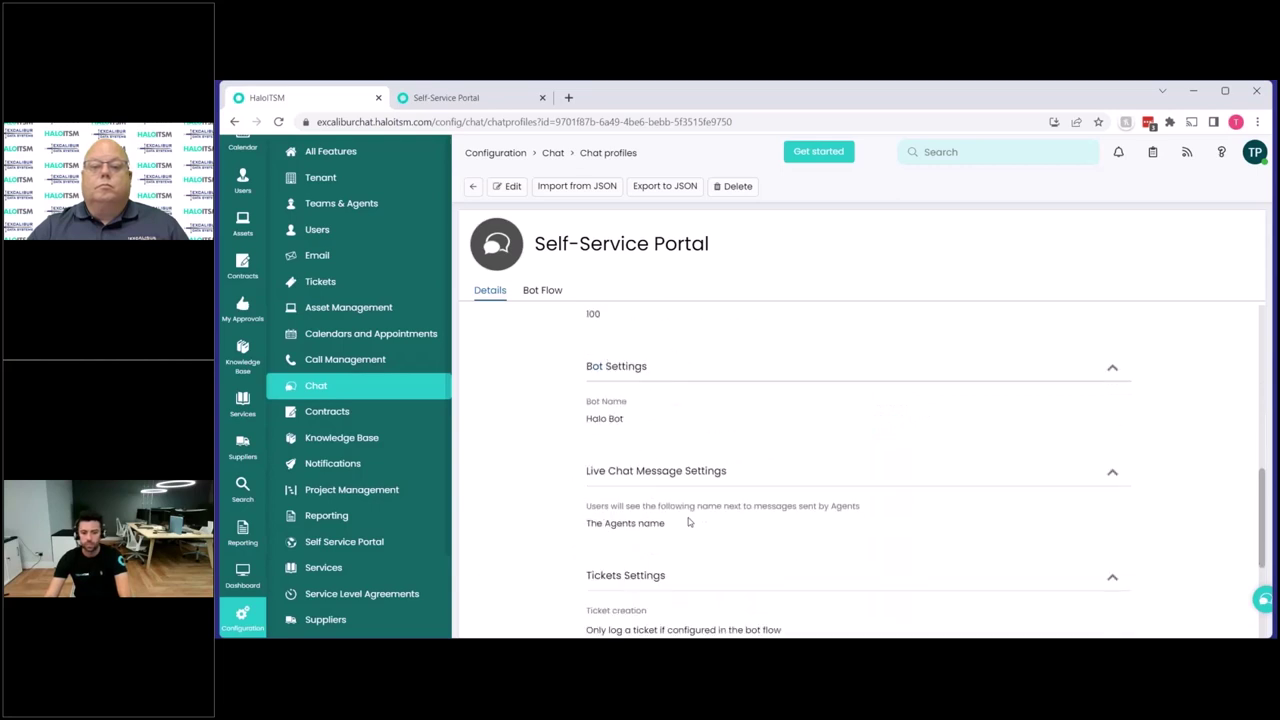
pyautogui.scroll(-3, 689, 521)
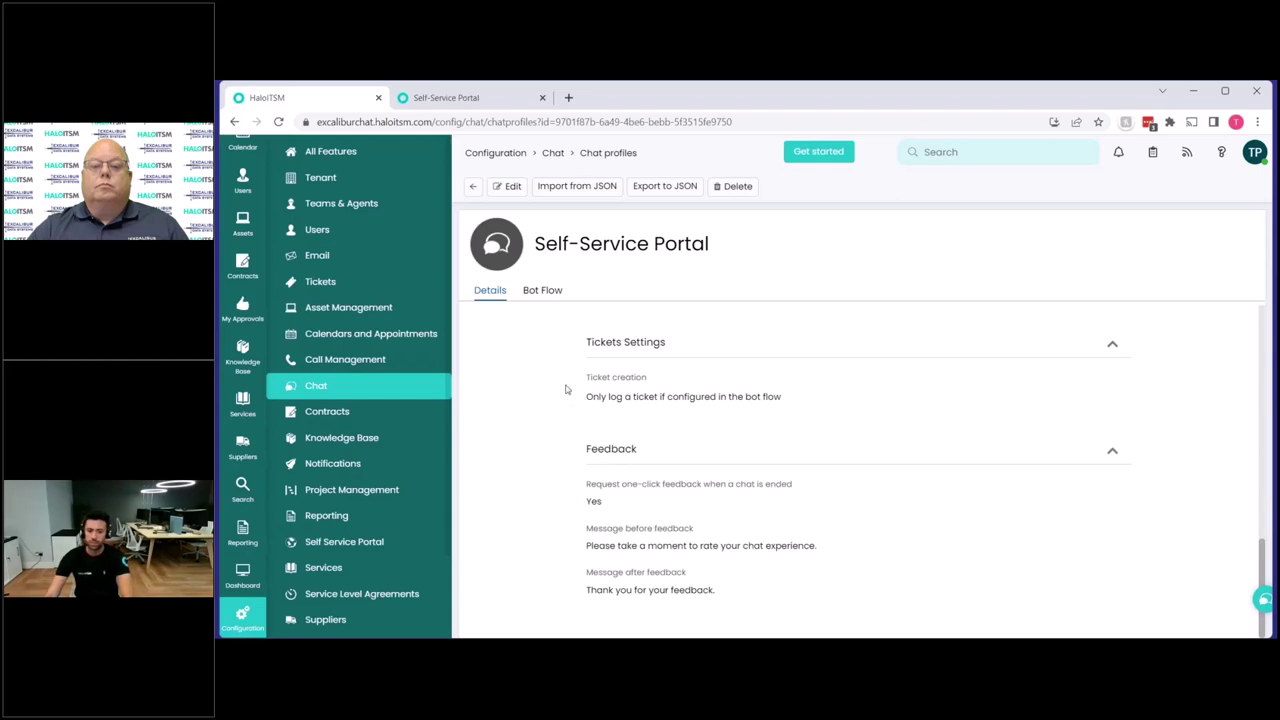
pyautogui.click(507, 186)
pyautogui.scroll(-8, 576, 504)
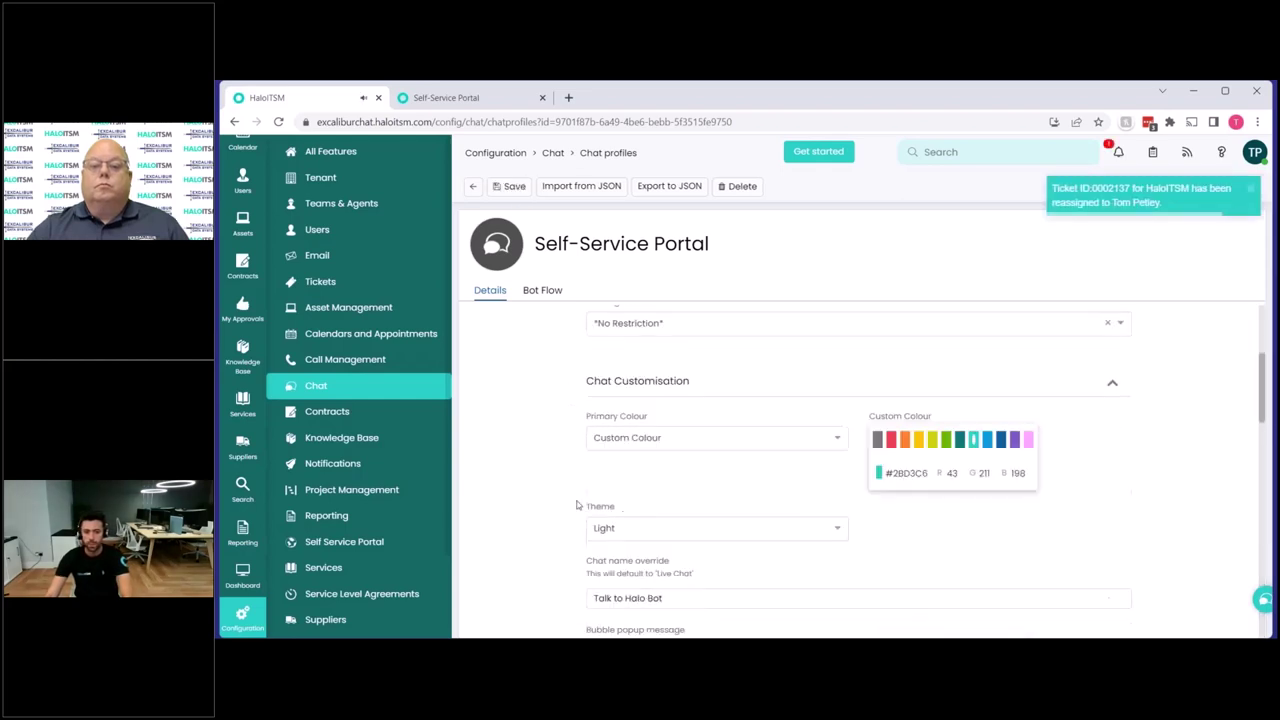
pyautogui.scroll(-2, 576, 504)
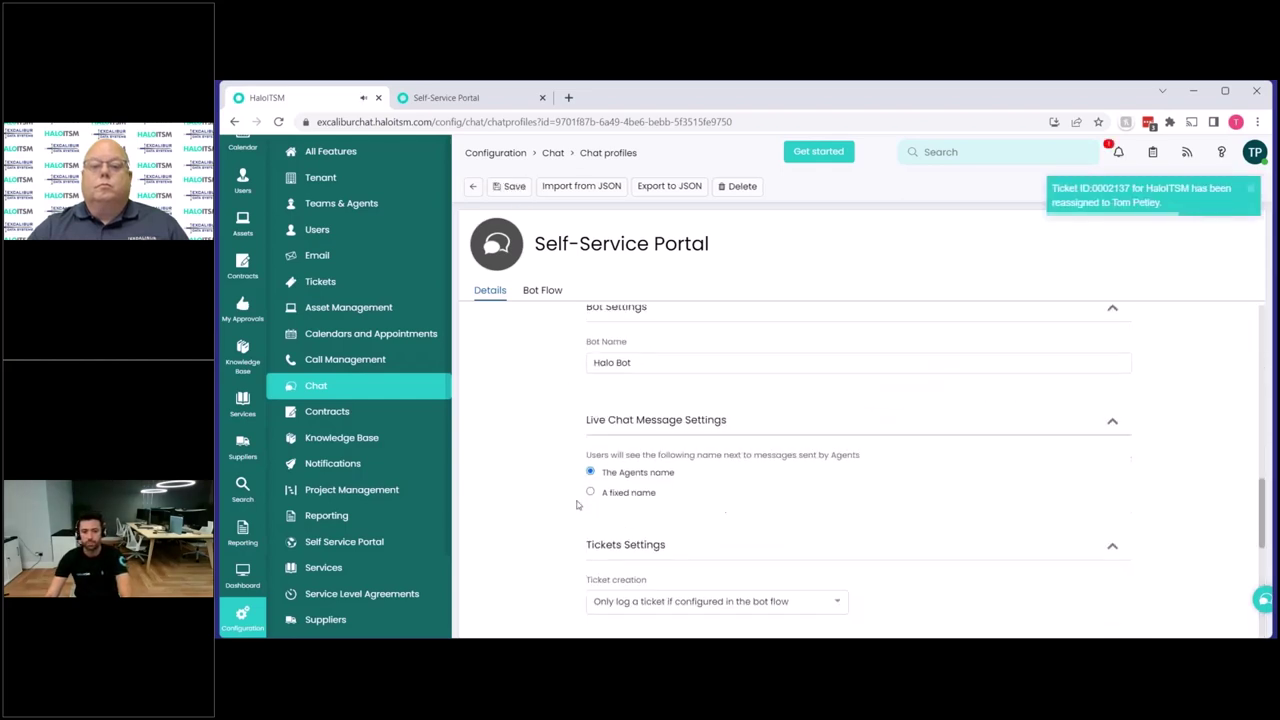
pyautogui.scroll(-2, 576, 504)
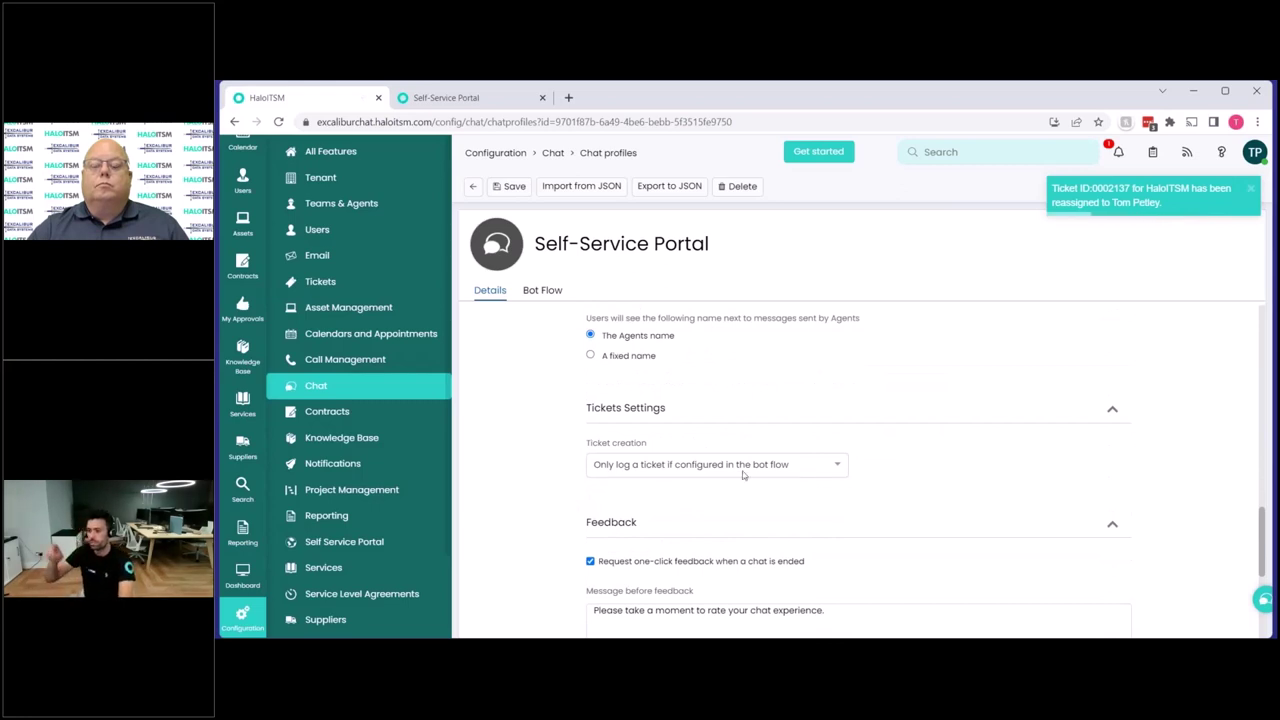
pyautogui.click(743, 468)
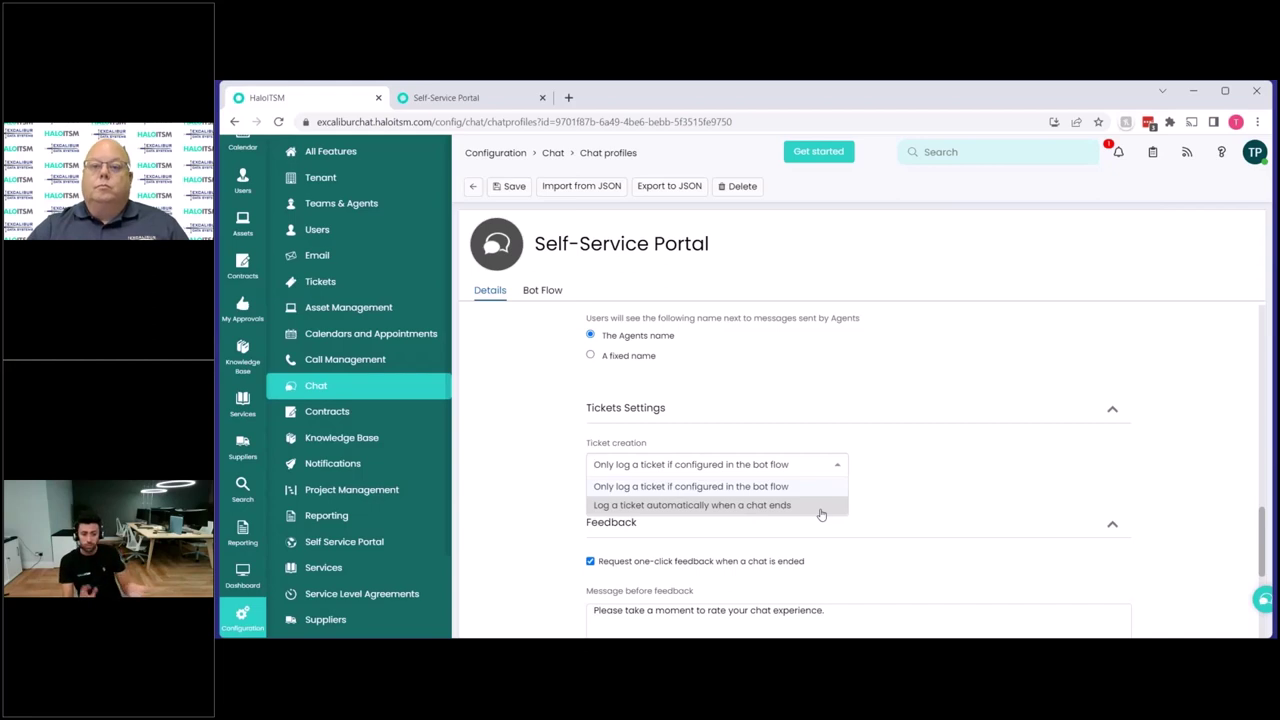
pyautogui.click(846, 490)
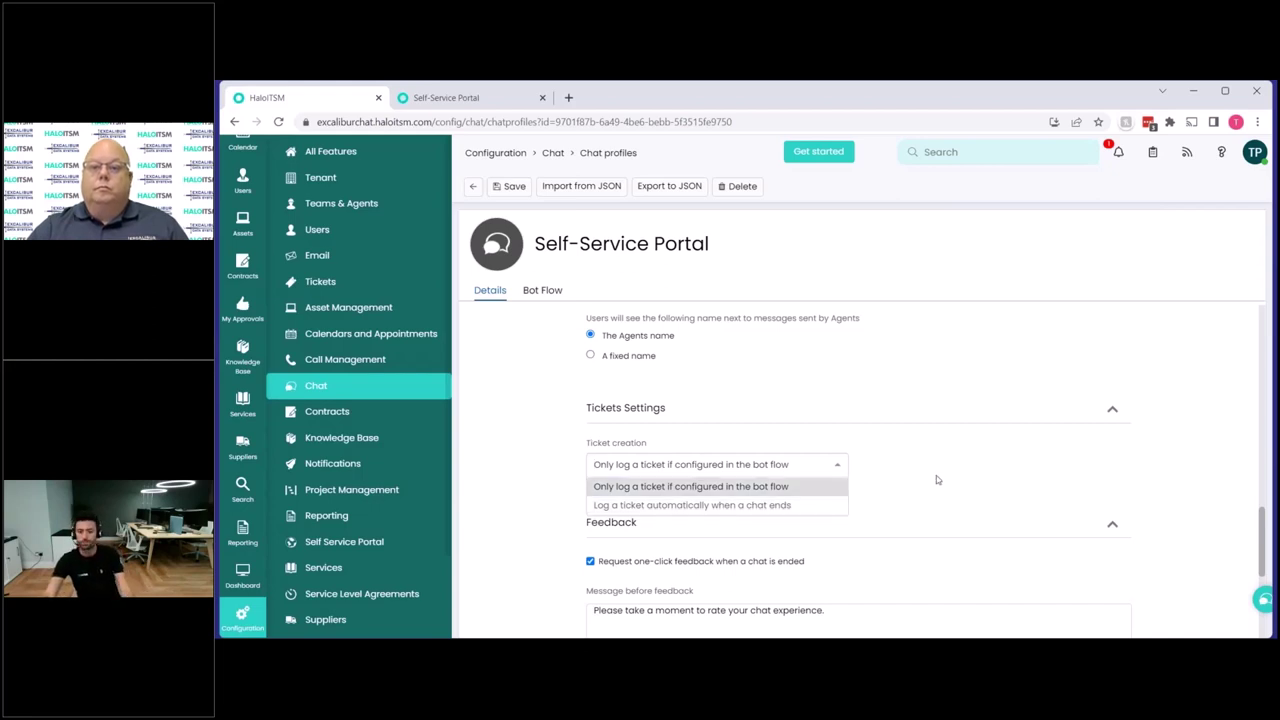
# Step: Review the profile's one-click feedback option, its before and after feedback messages, and the live chat message settings
pyautogui.scroll(-2, 930, 481)
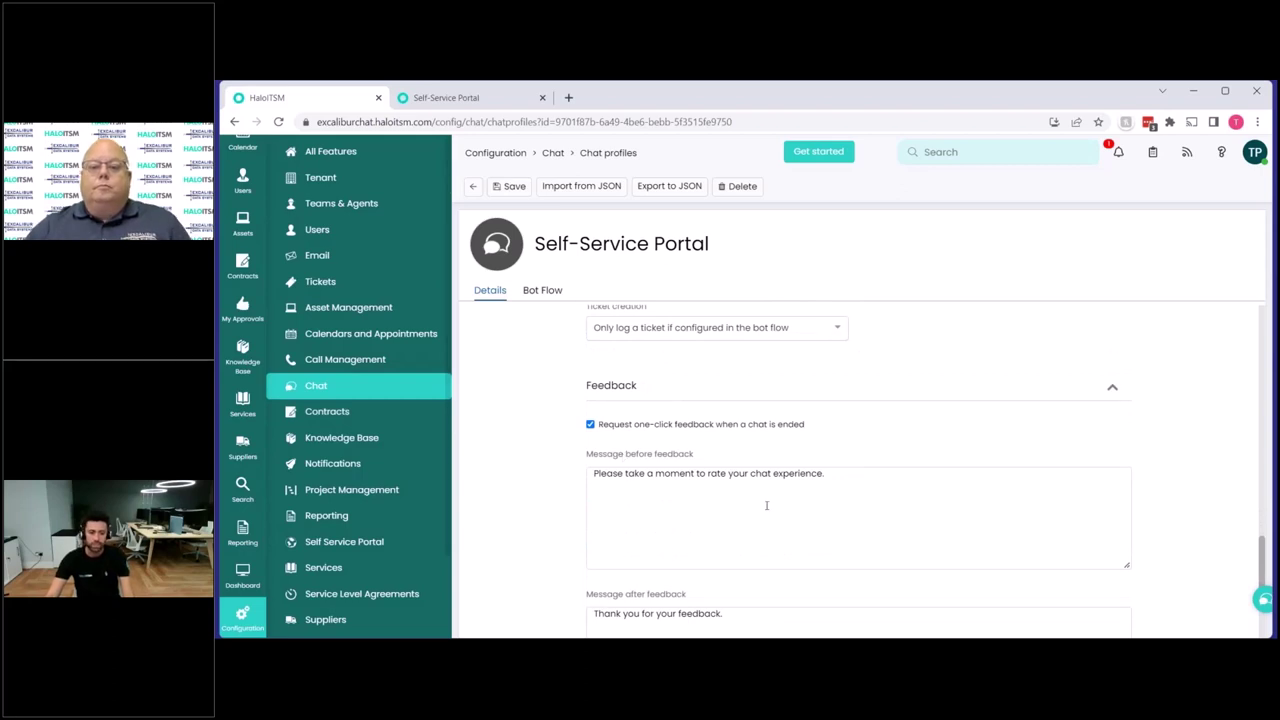
pyautogui.scroll(-2, 770, 505)
pyautogui.scroll(5, 730, 480)
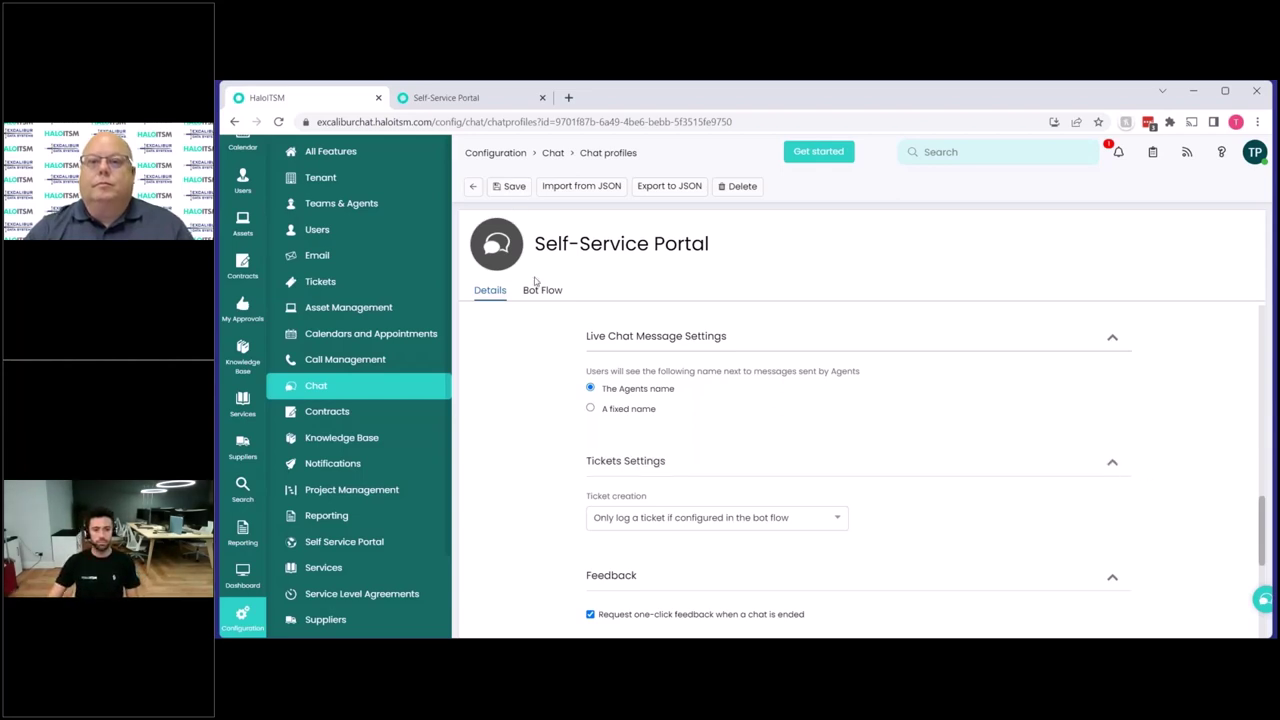
pyautogui.scroll(-4, 600, 420)
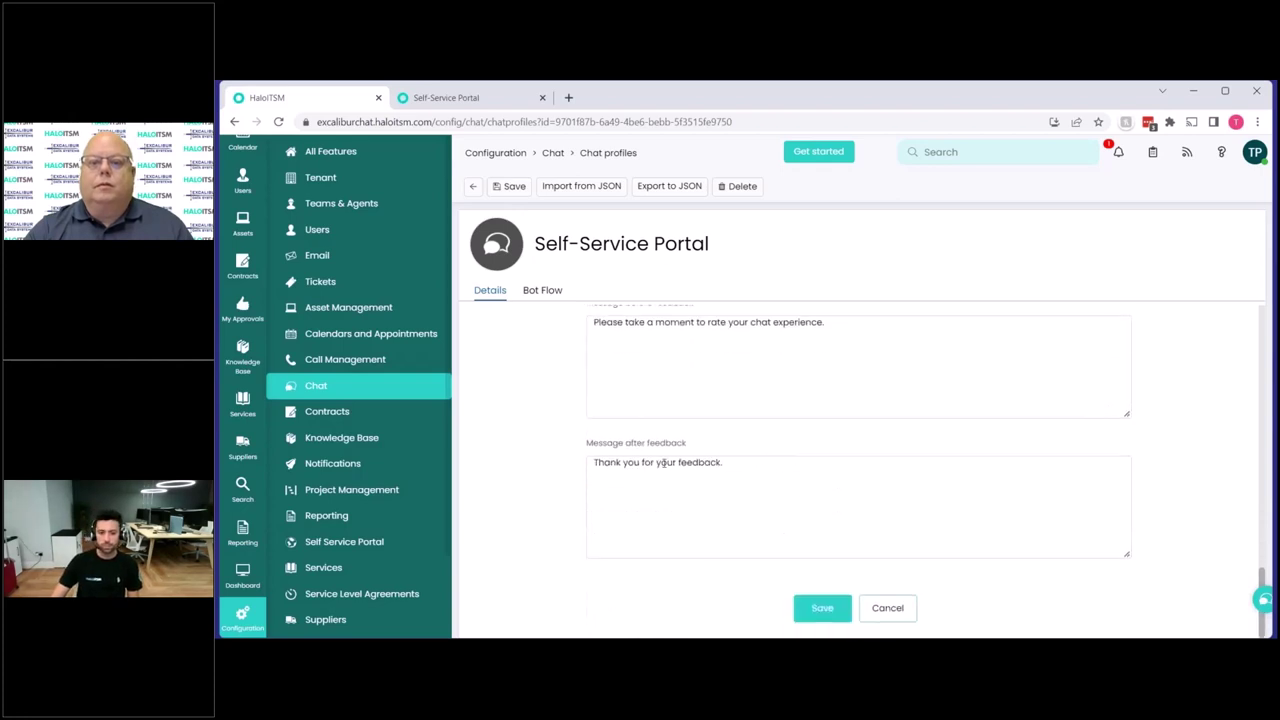
# Step: Check the profile's bot settings against the ended Halo Bot conversation on the self-service portal, and return to the chat profile
pyautogui.scroll(10, 660, 462)
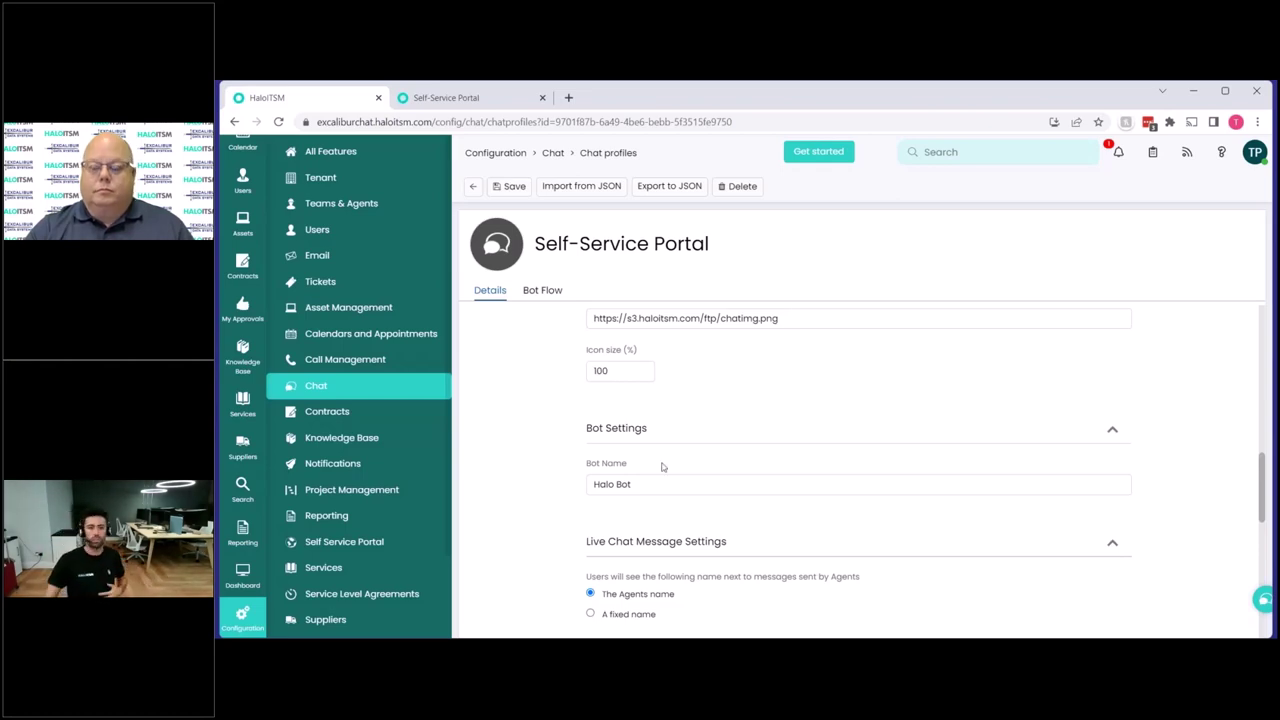
pyautogui.click(498, 102)
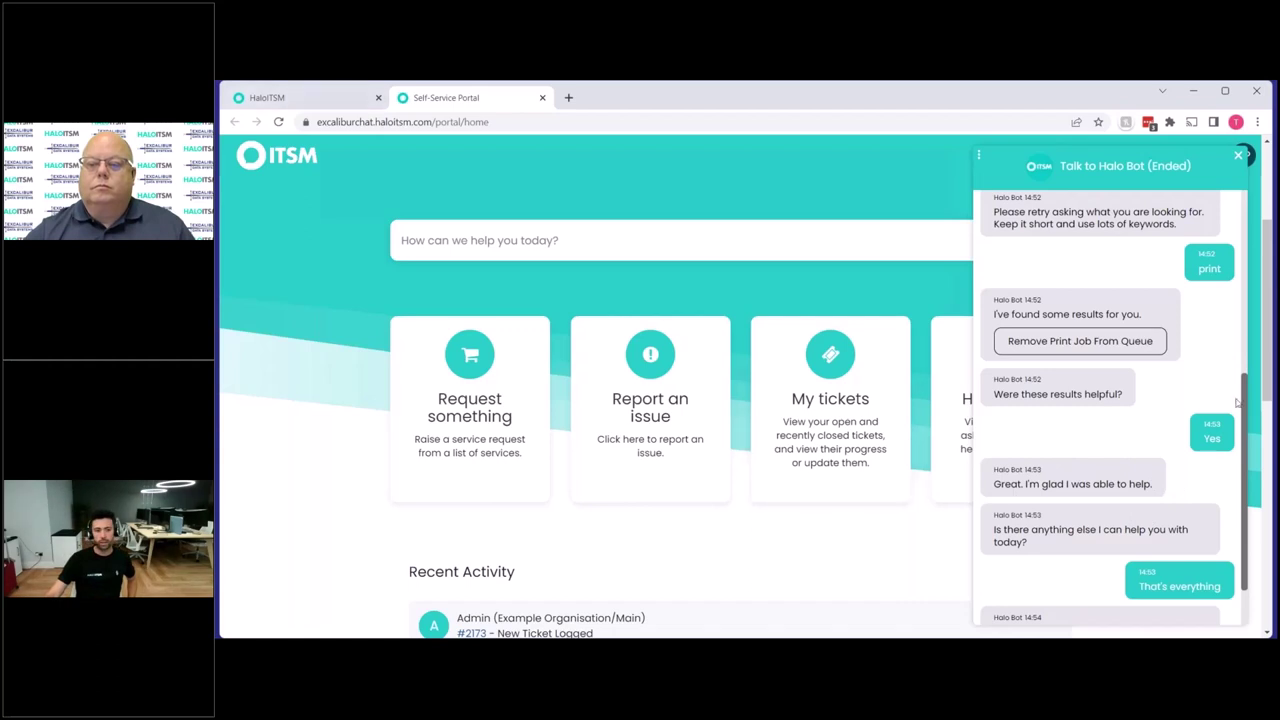
pyautogui.click(343, 100)
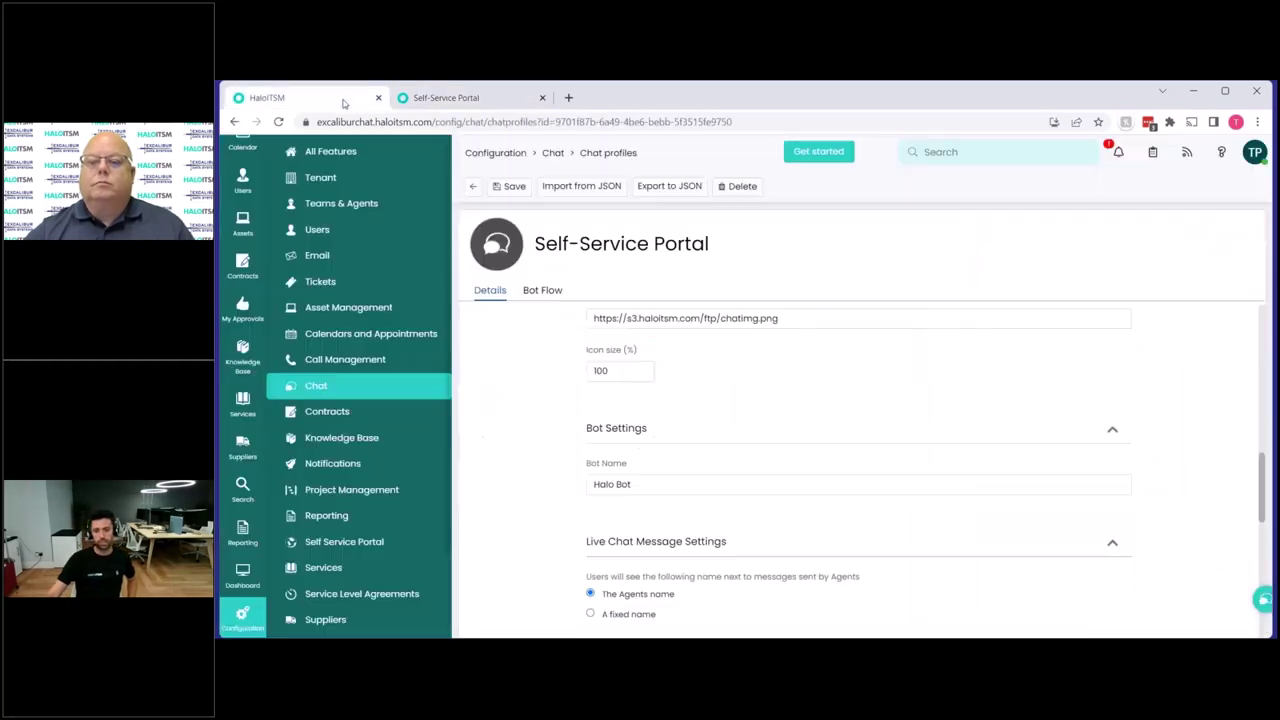
# Step: Start a new internal chat named "chat" and try to create it with only the current agent as participant
pyautogui.click(1263, 600)
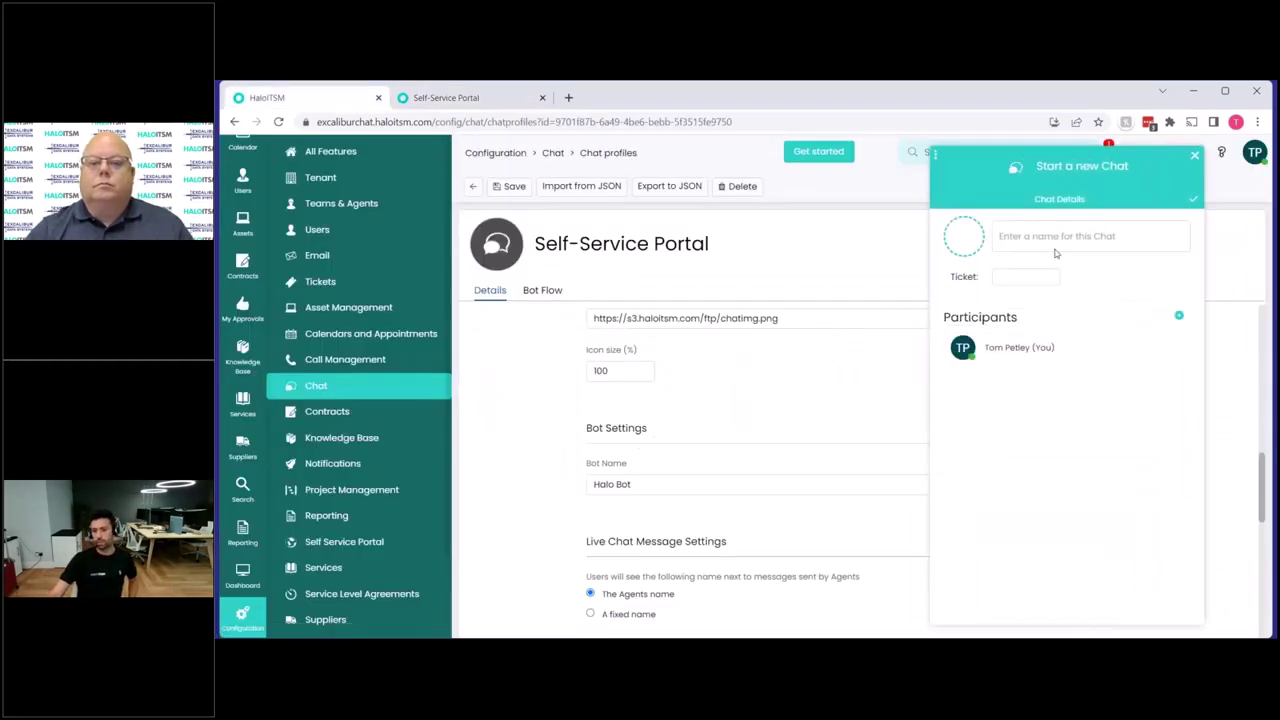
pyautogui.click(1083, 236)
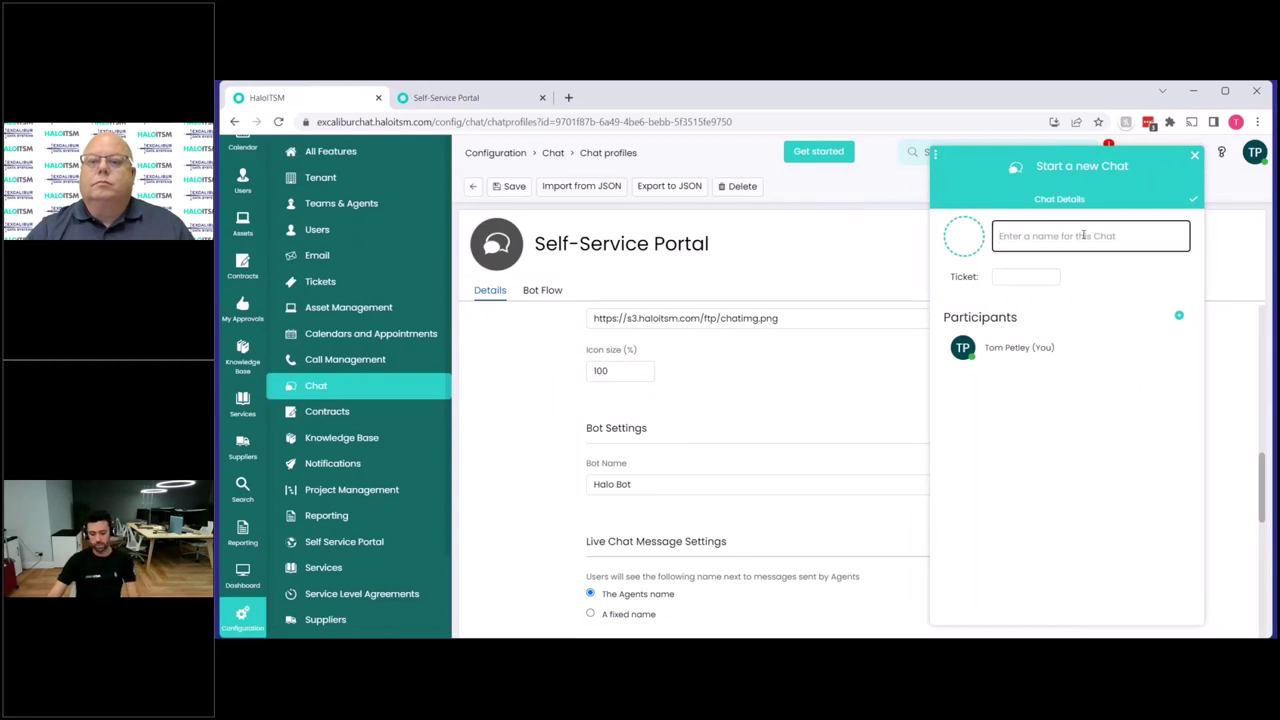
pyautogui.write('chat')
pyautogui.press('Return')
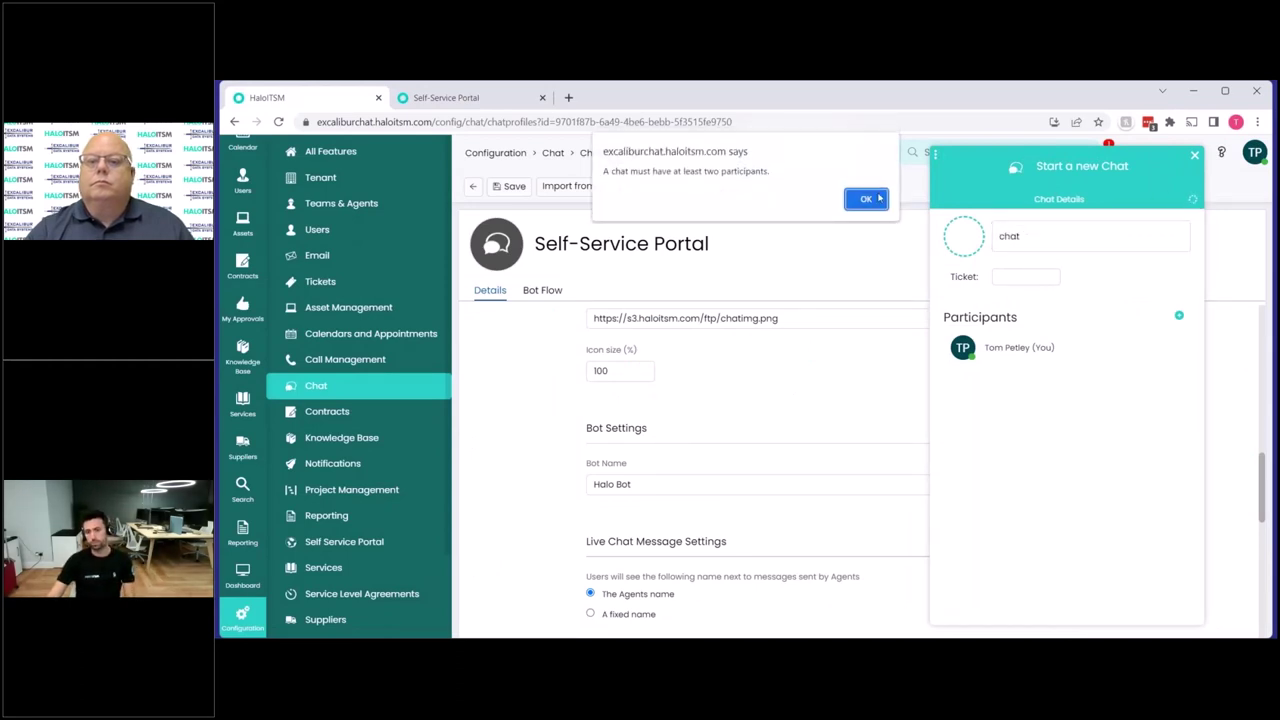
pyautogui.click(863, 192)
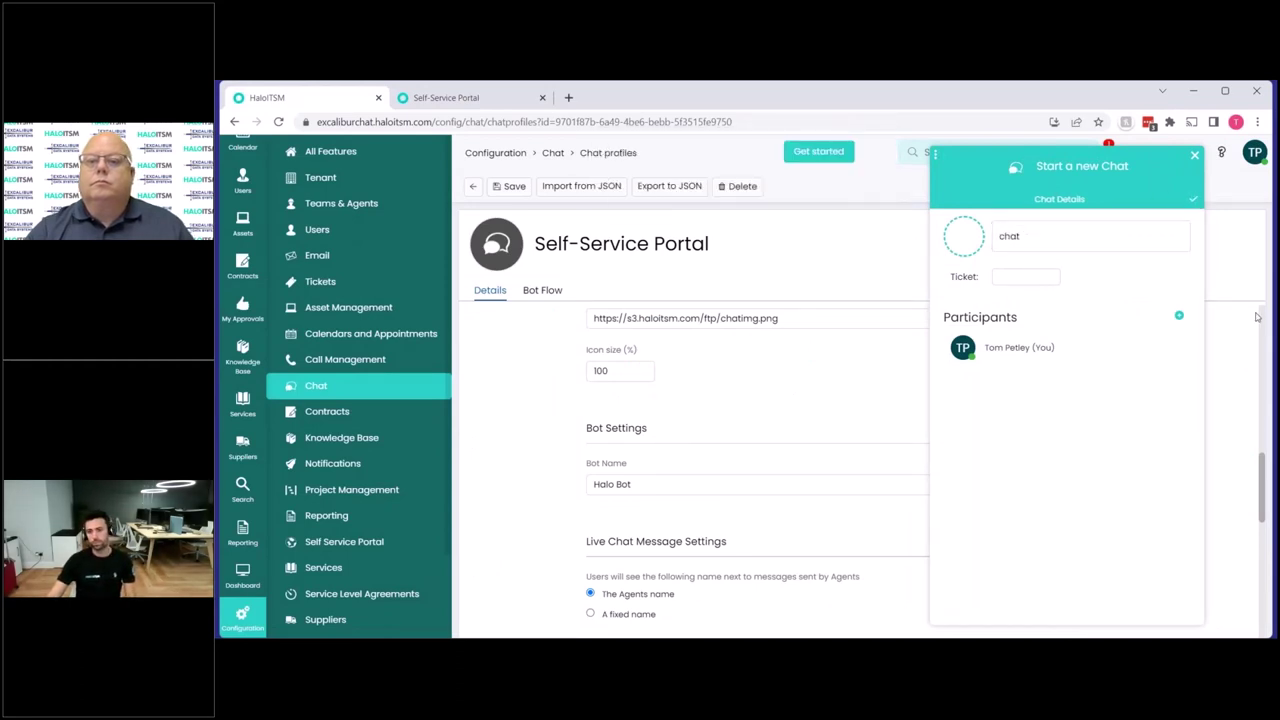
# Step: Add the first listed 1st Line Support engineer as a participant and create the chat
pyautogui.click(1179, 316)
pyautogui.click(676, 312)
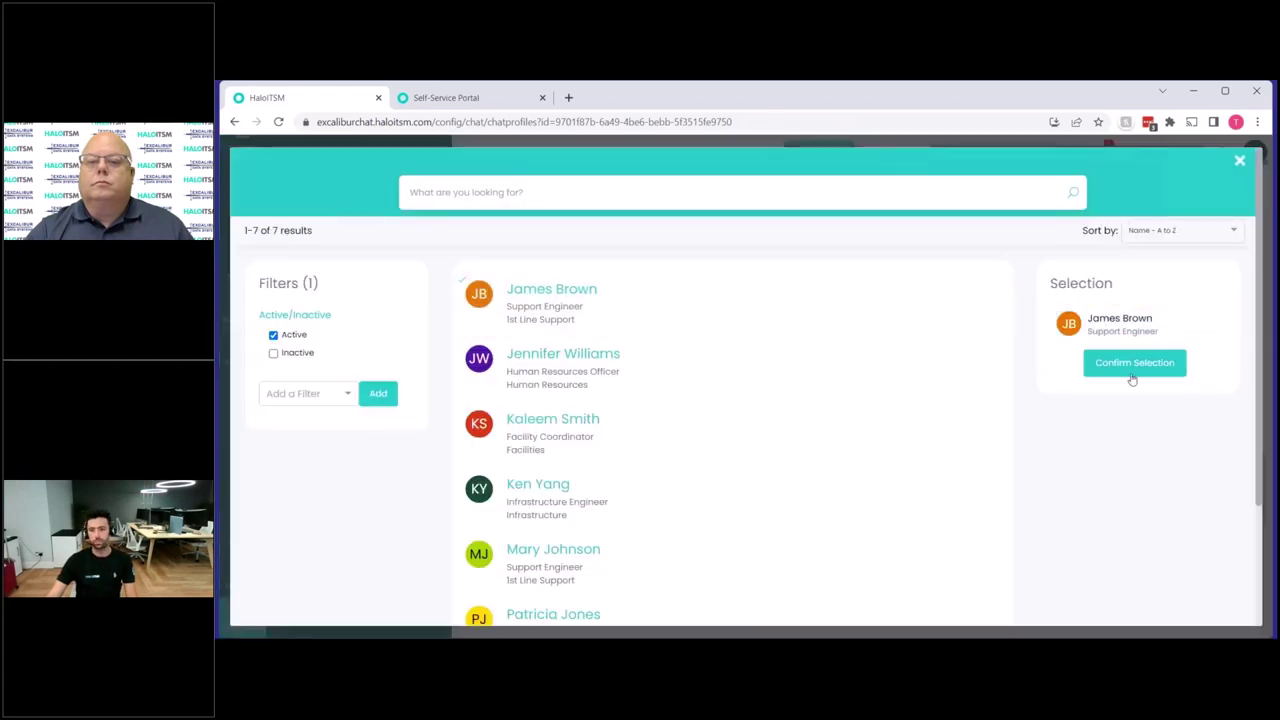
pyautogui.click(1136, 364)
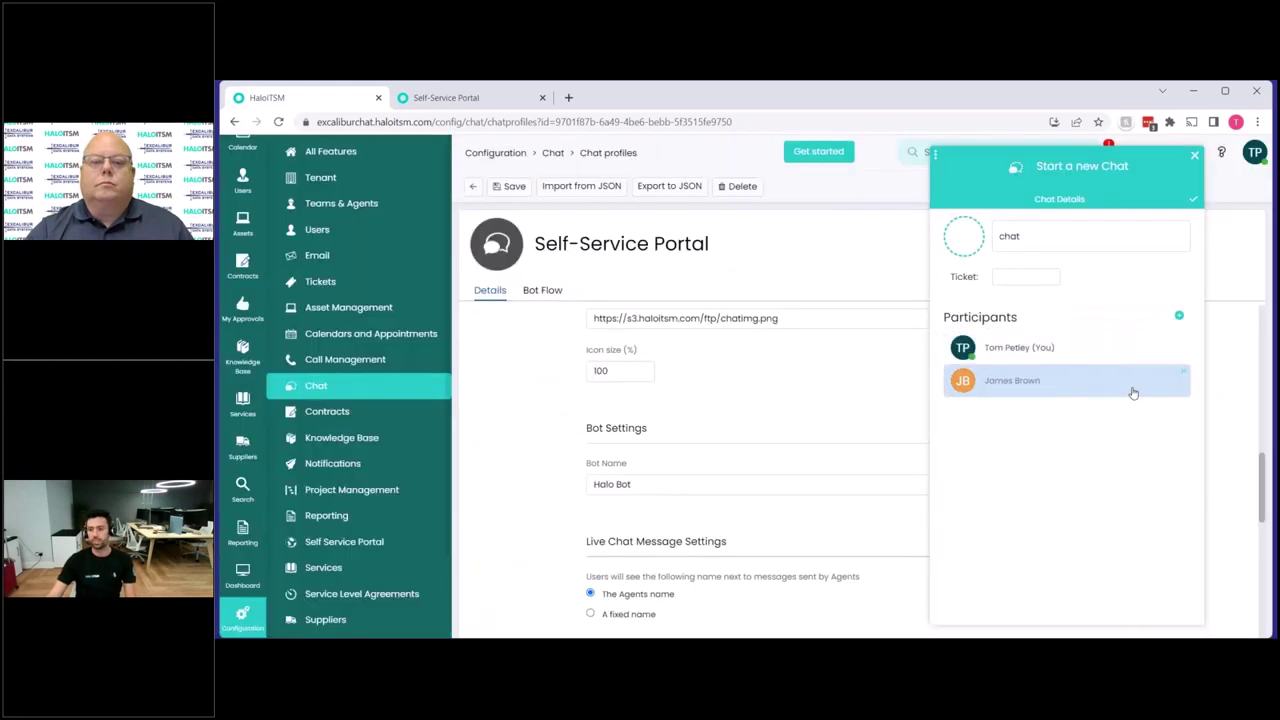
pyautogui.click(1193, 199)
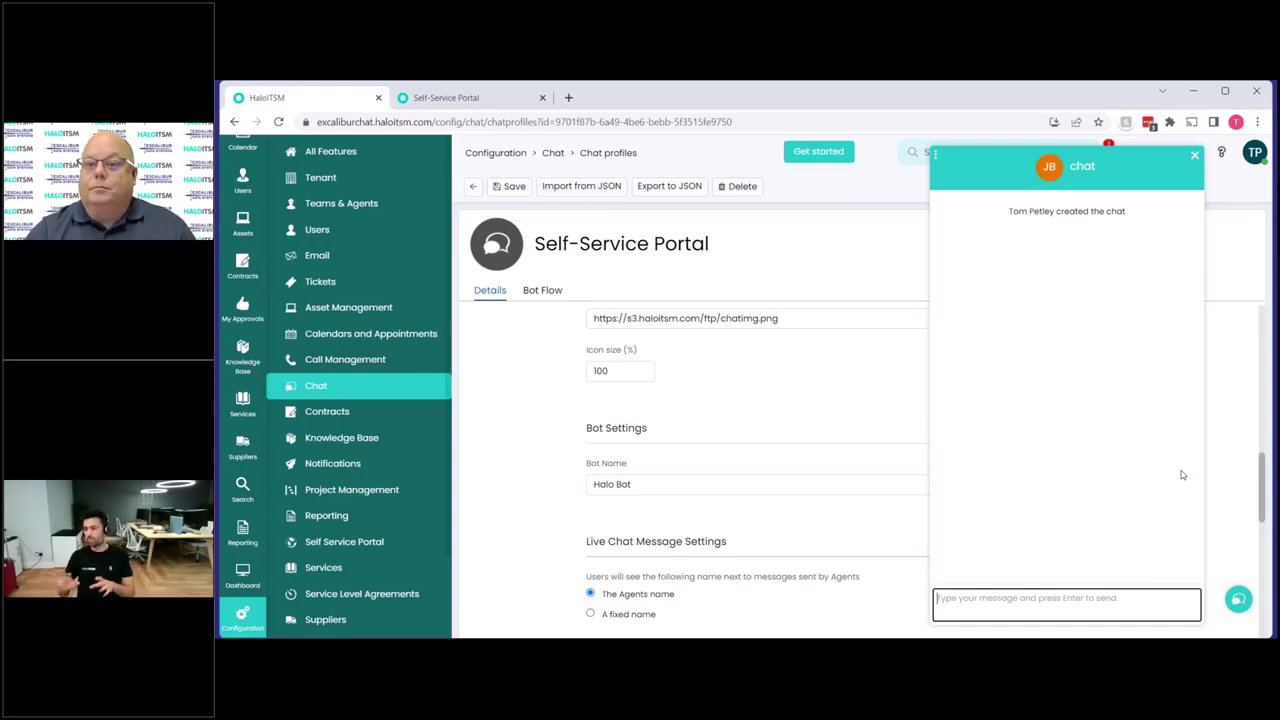
# Step: Review the new chat's details and the agent list for adding participants, and return to the conversation
pyautogui.click(937, 157)
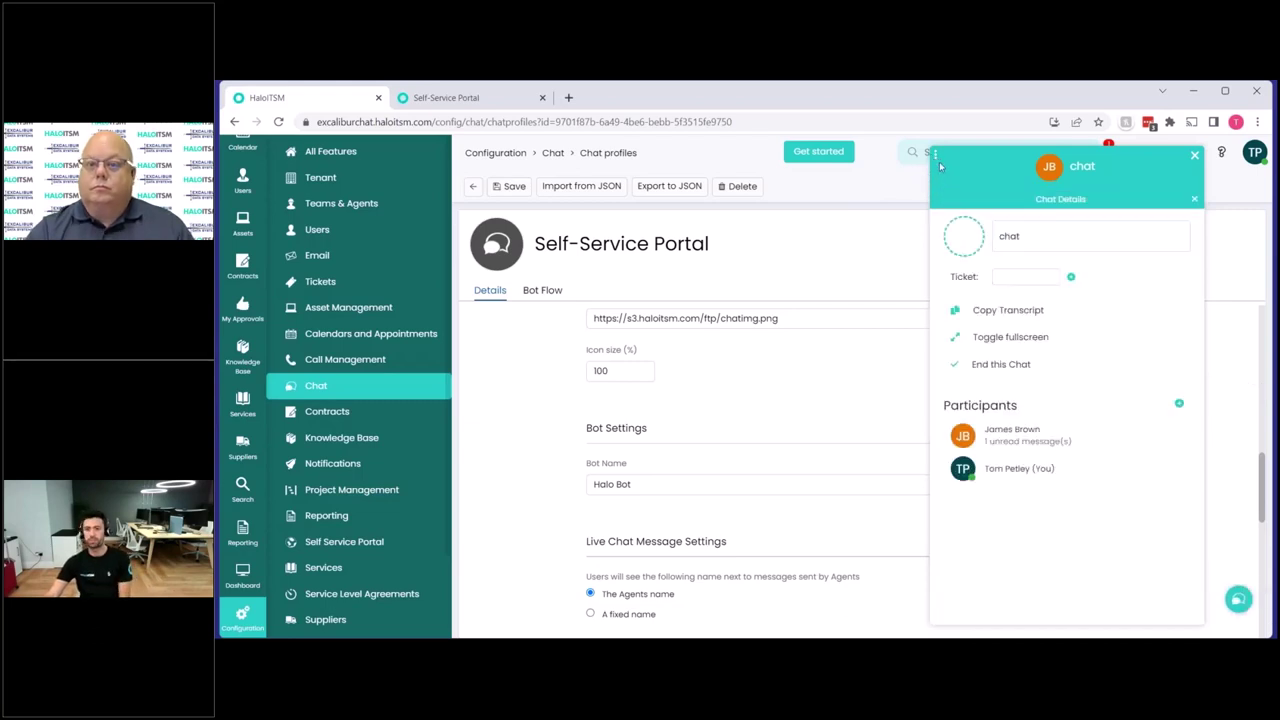
pyautogui.click(1178, 405)
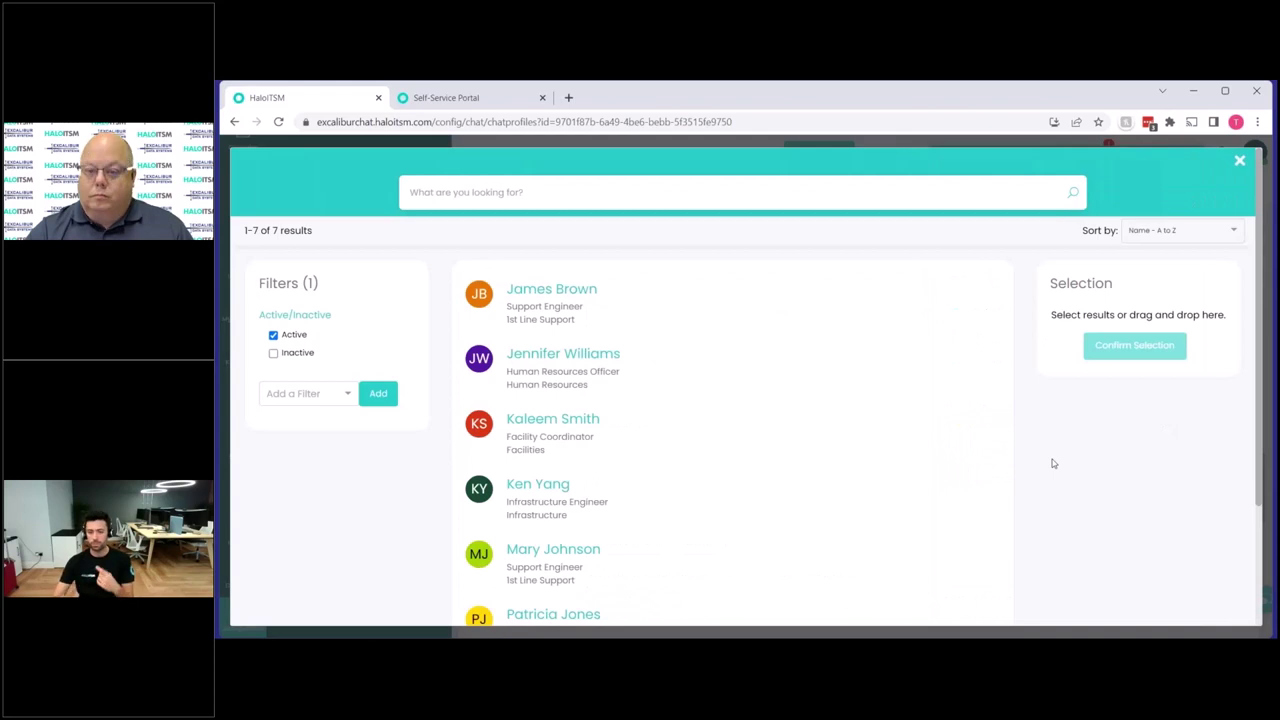
pyautogui.click(1239, 161)
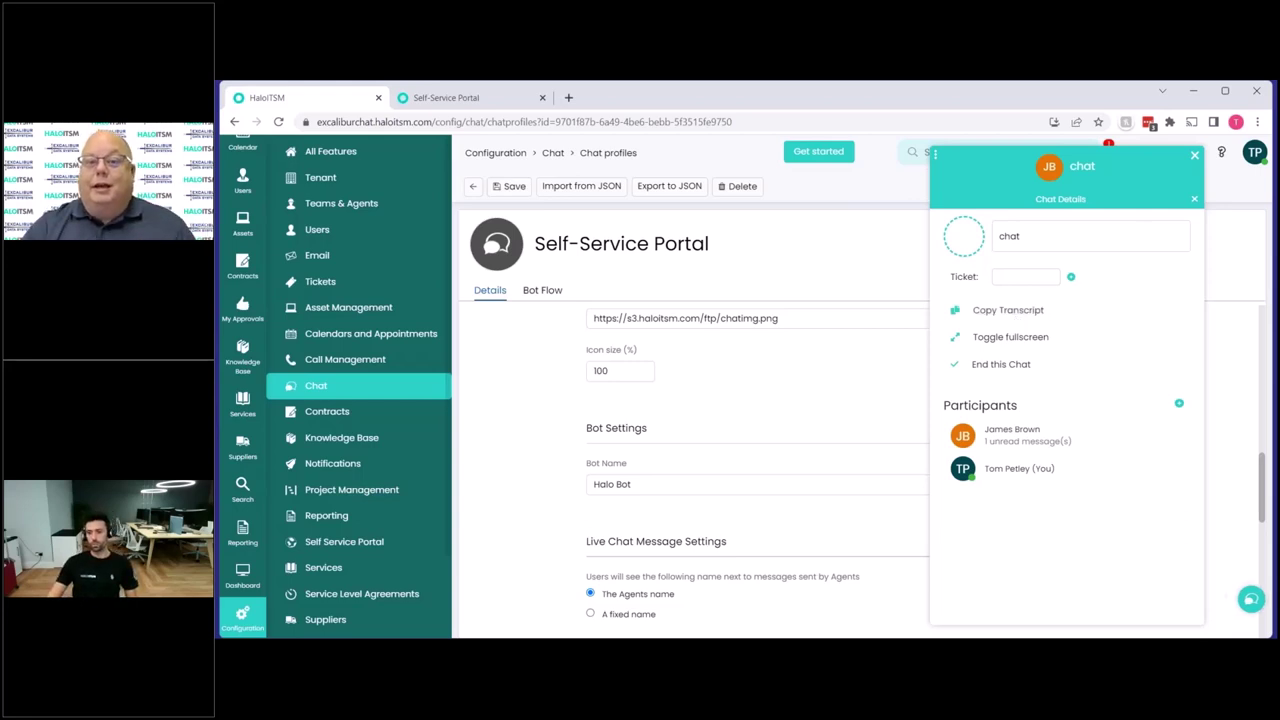
pyautogui.click(1194, 198)
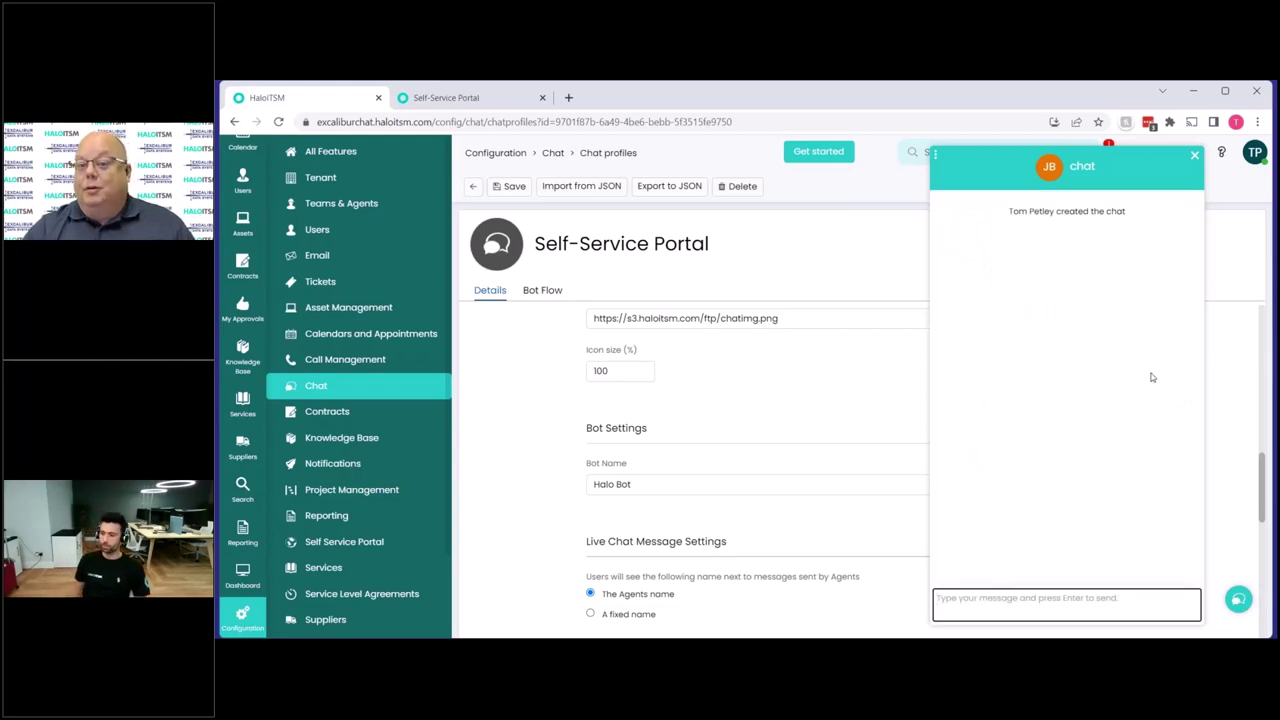